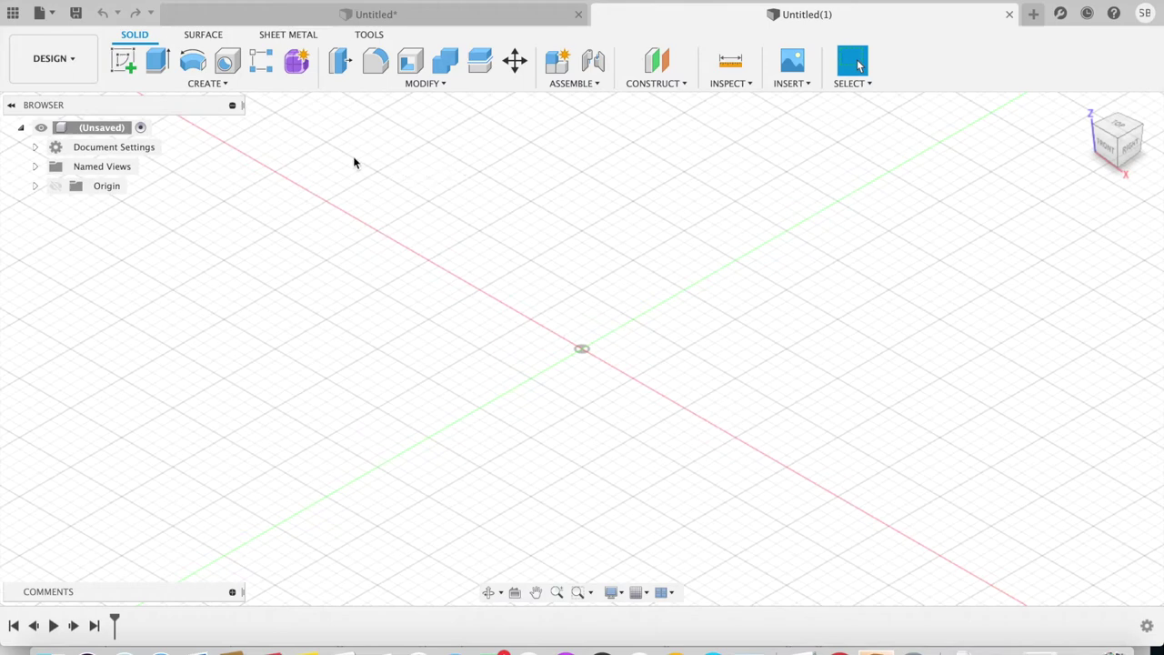
# - Start a sketch on the XY ground plane and browse the Polygon shape options
pyautogui.click(123, 64)
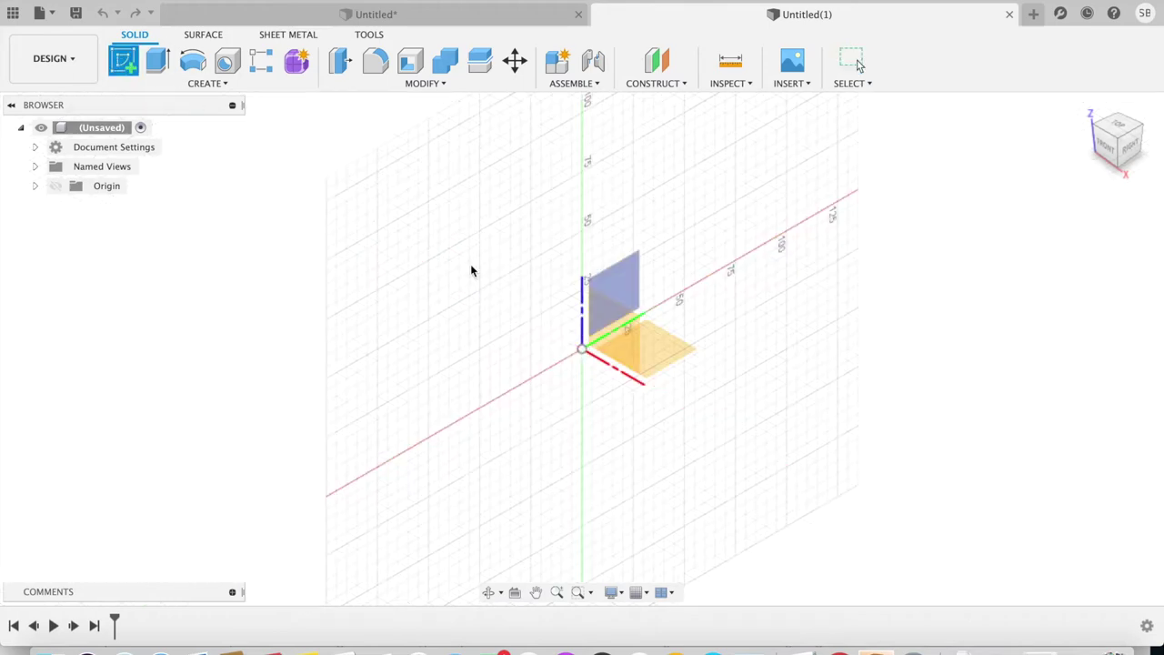
pyautogui.click(658, 339)
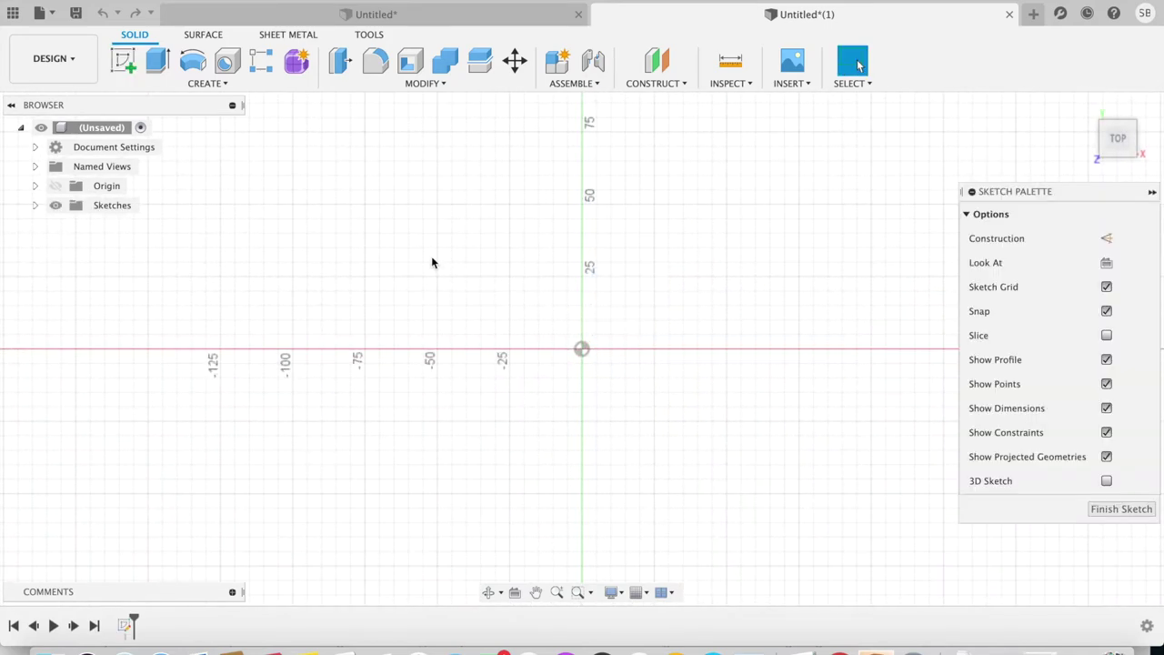
pyautogui.click(269, 85)
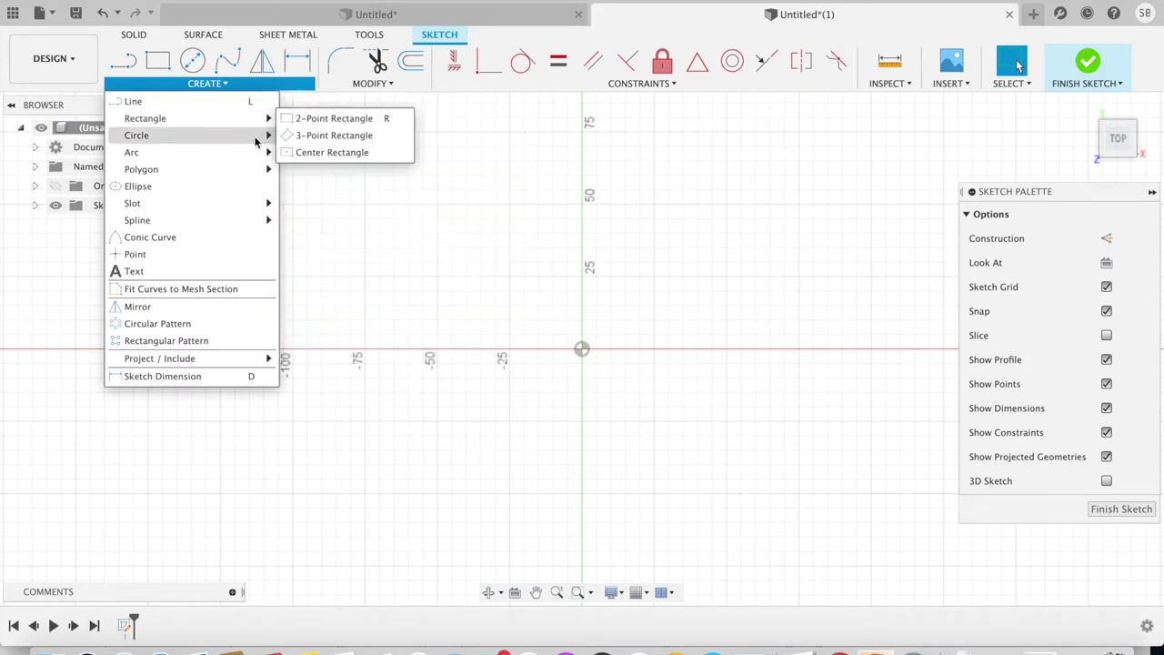
pyautogui.moveTo(140, 169)
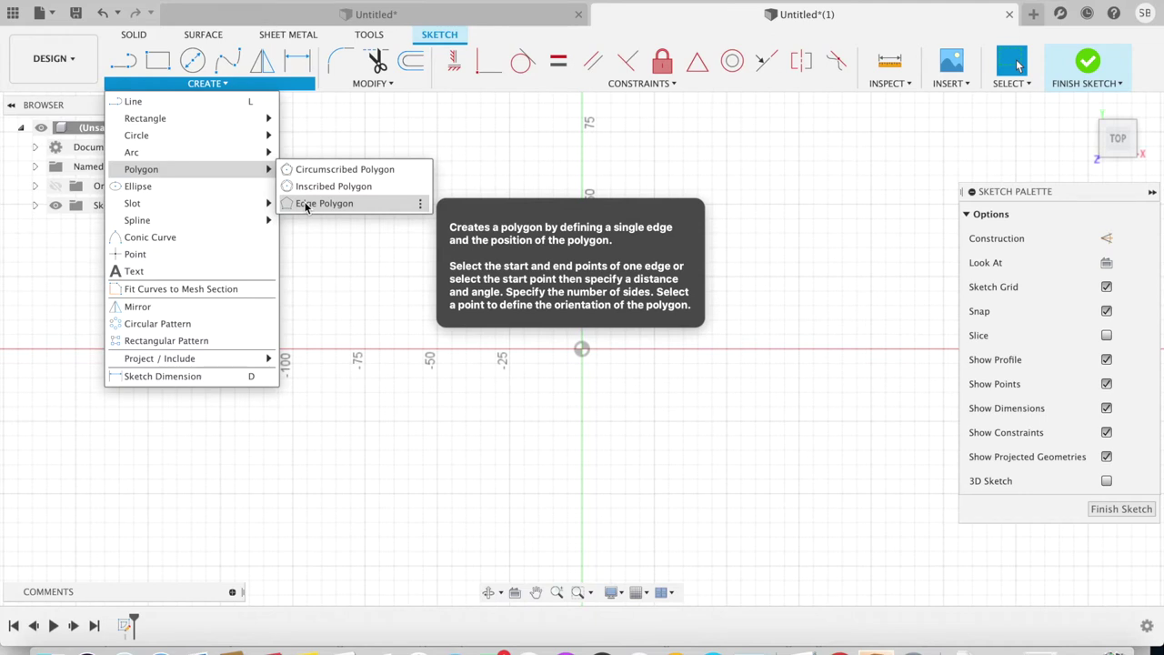
# - Draw a five-sided edge polygon from the origin with a 100 mm edge, then finish the sketch
pyautogui.click(307, 203)
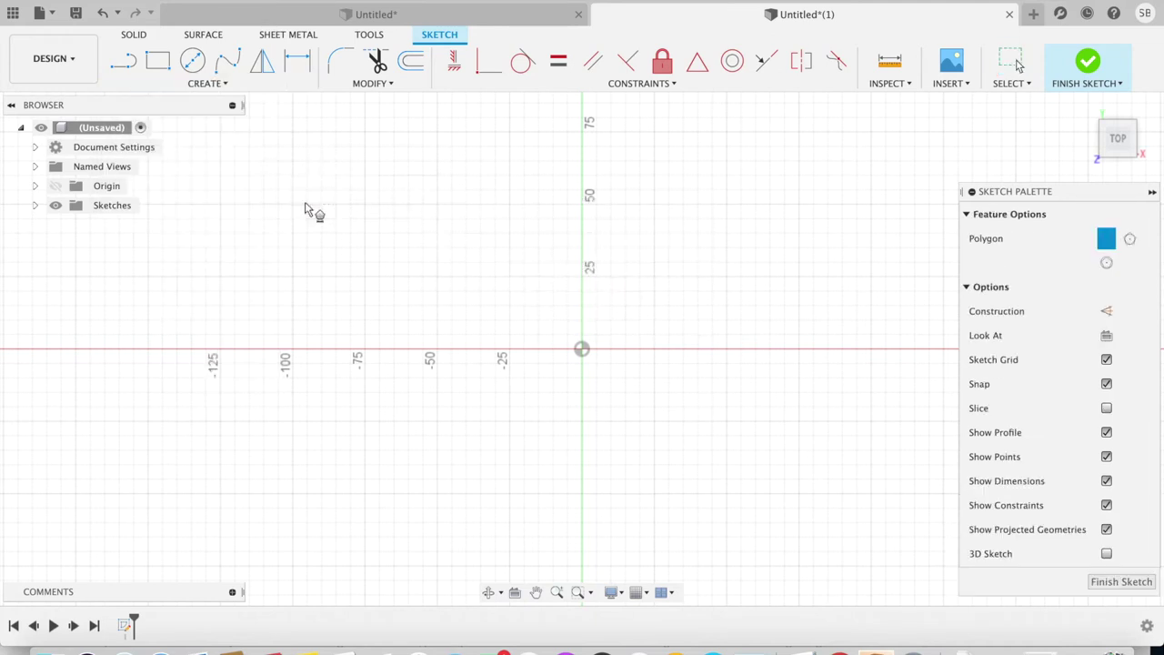
pyautogui.click(582, 348)
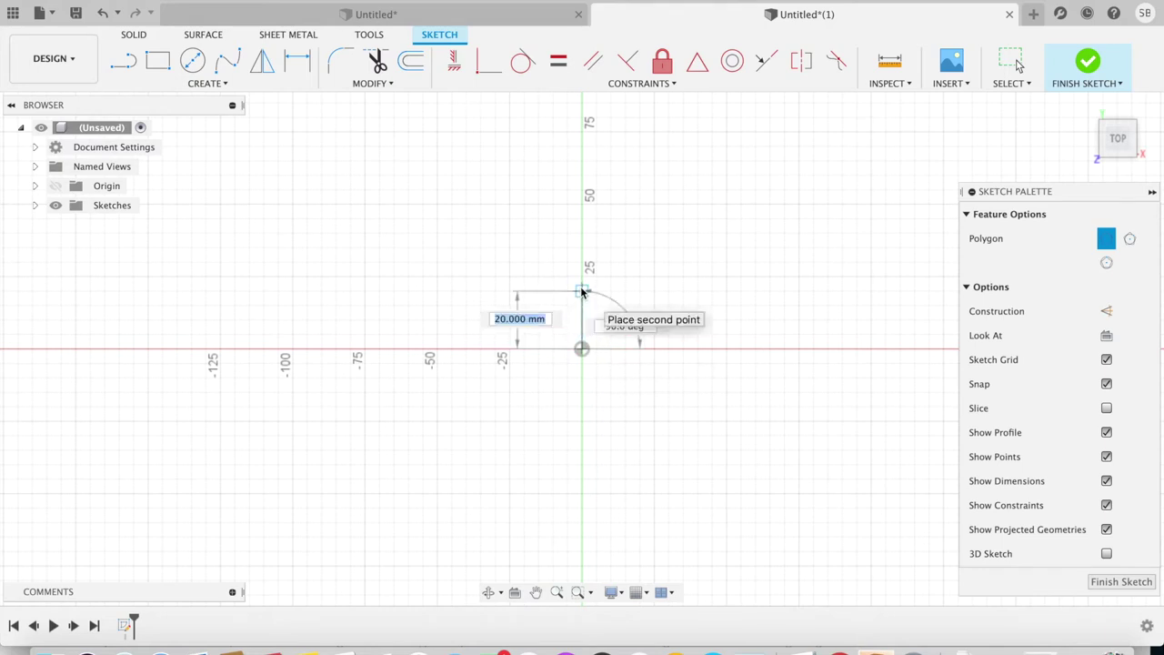
pyautogui.write('100')
pyautogui.press('Tab')
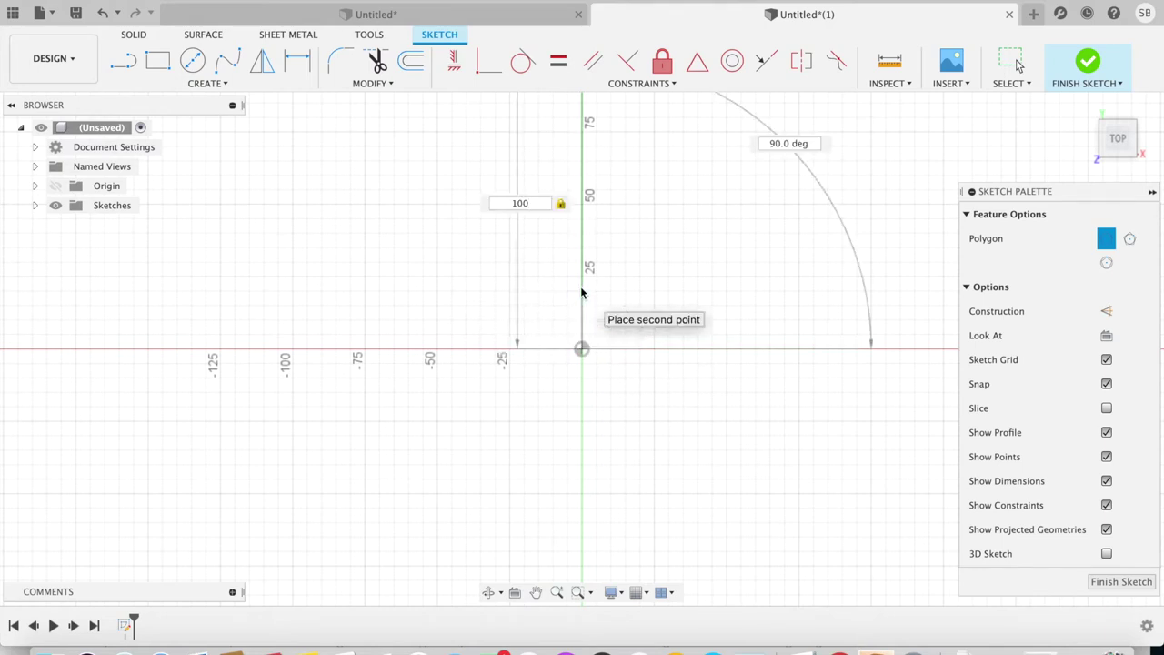
pyautogui.click(582, 293)
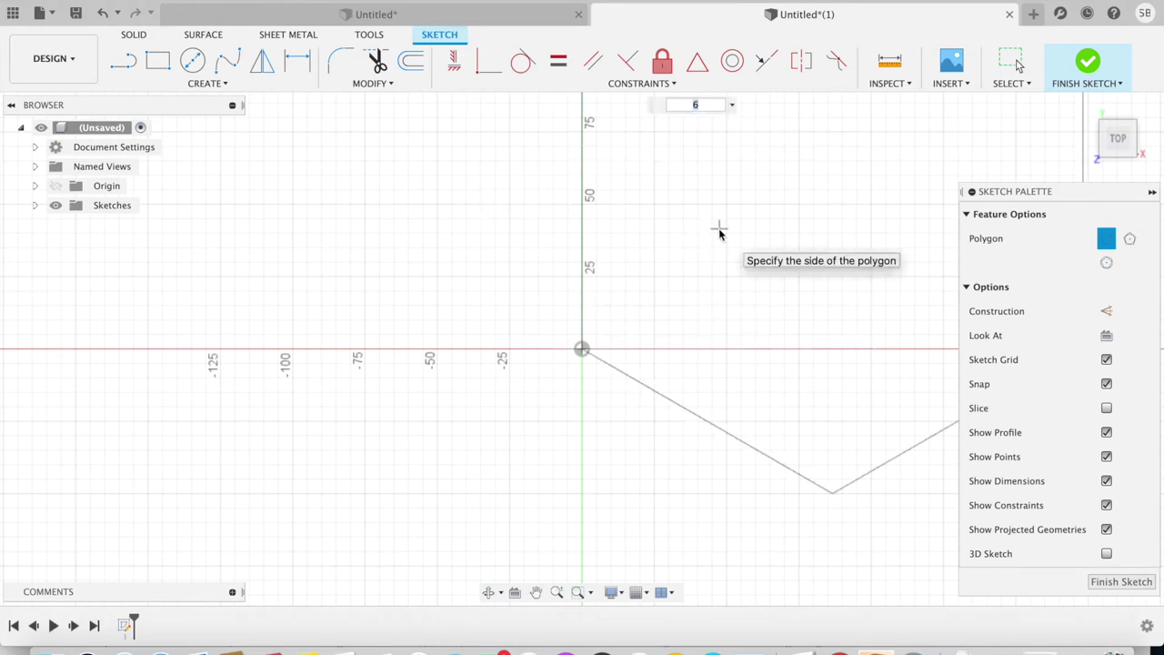
pyautogui.press('Return')
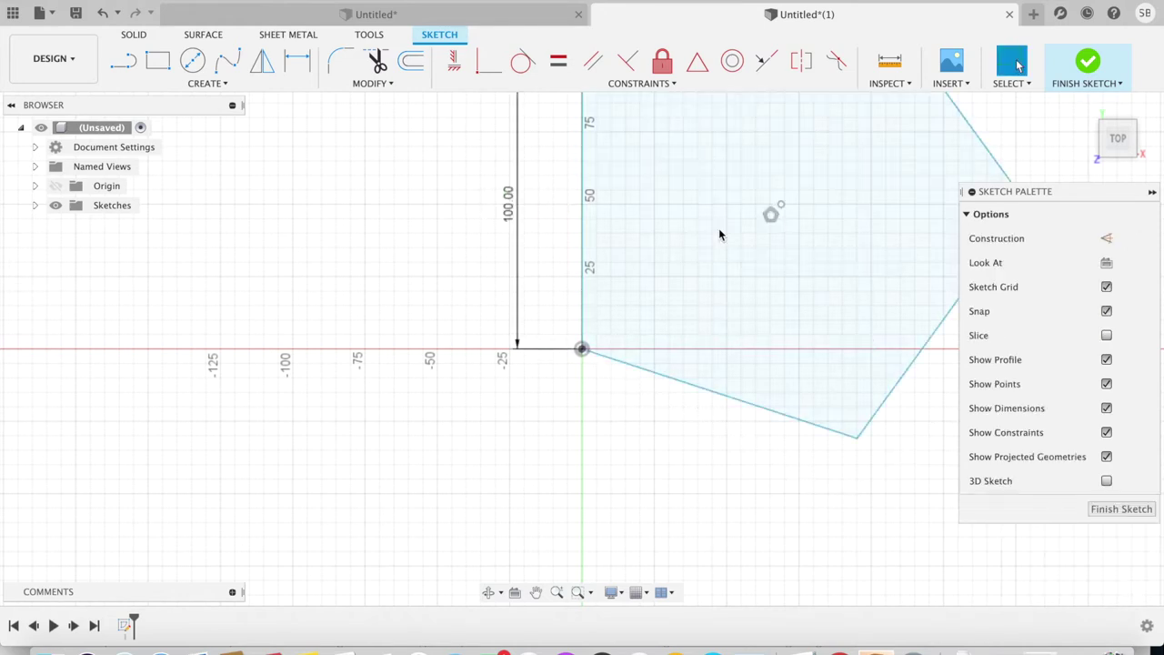
pyautogui.scroll(-3, 718, 234)
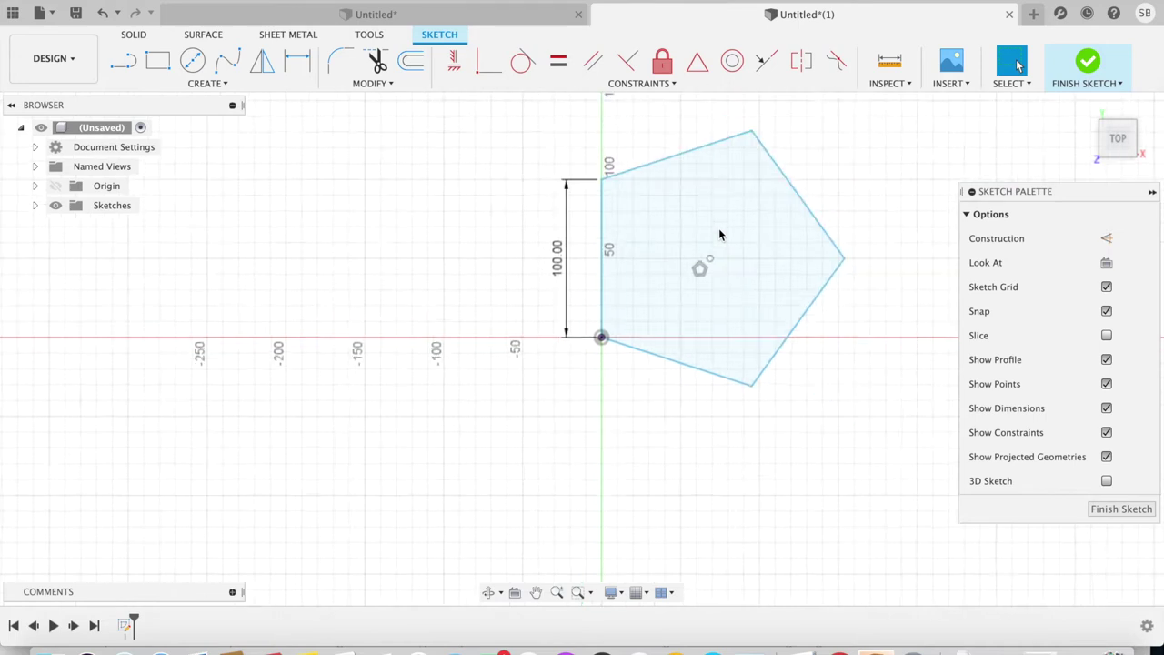
pyautogui.click(1091, 62)
pyautogui.moveTo(1117, 139)
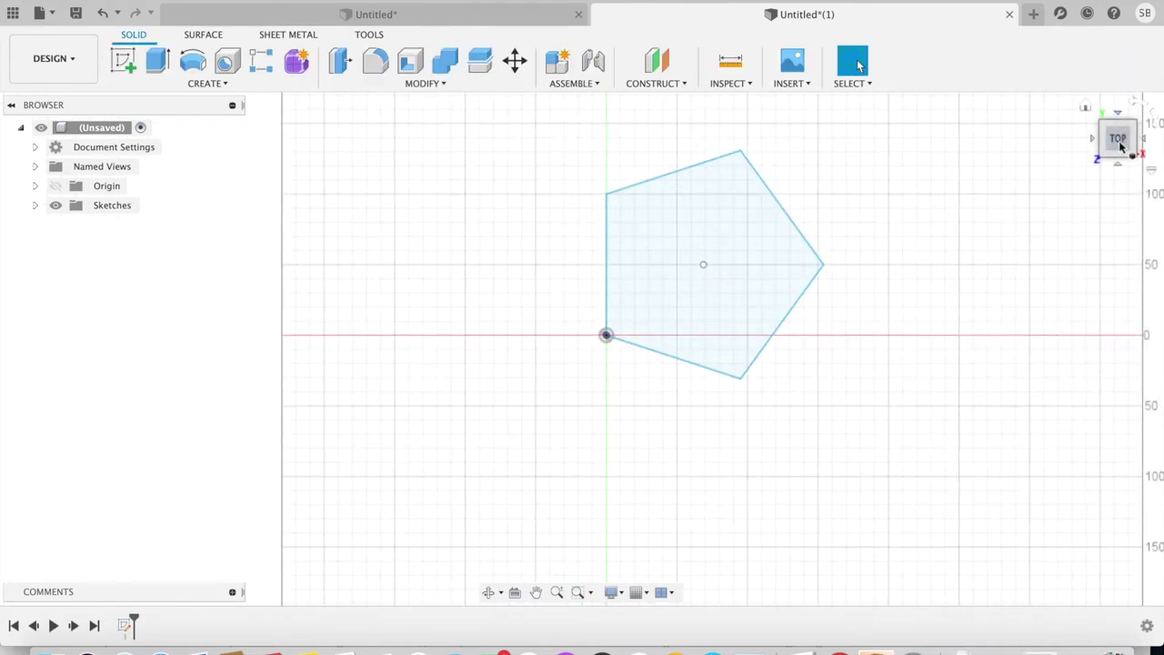
pyautogui.click(1125, 156)
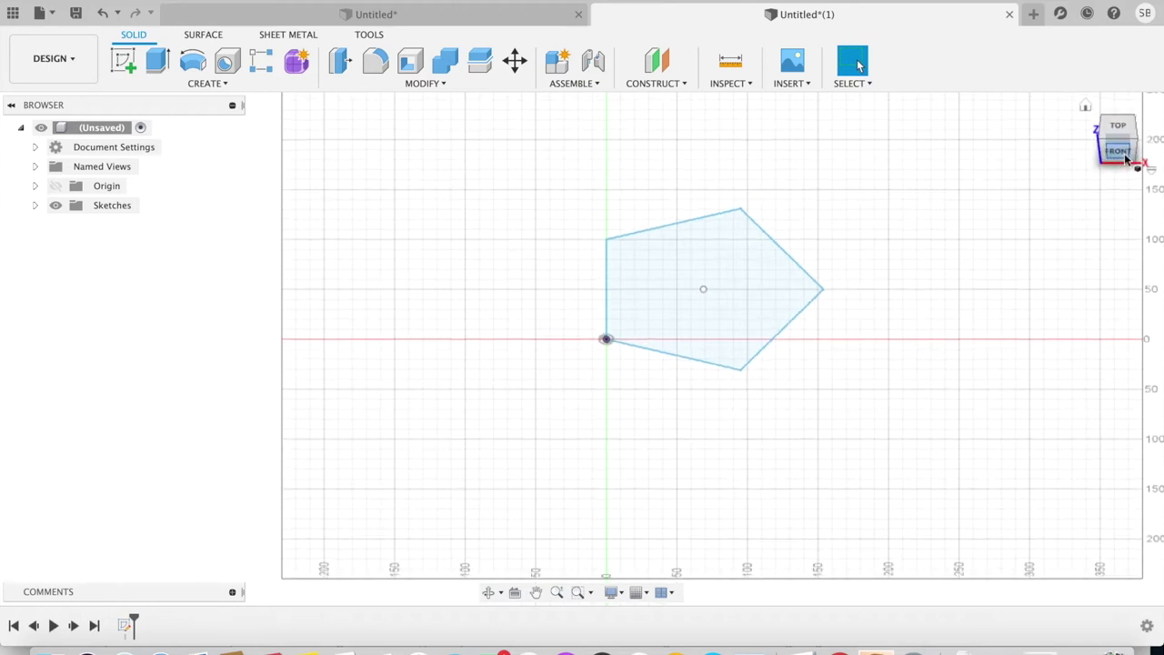
# - Add a construction plane at 116.6° hinged on the pentagon's upper edge
pyautogui.click(672, 84)
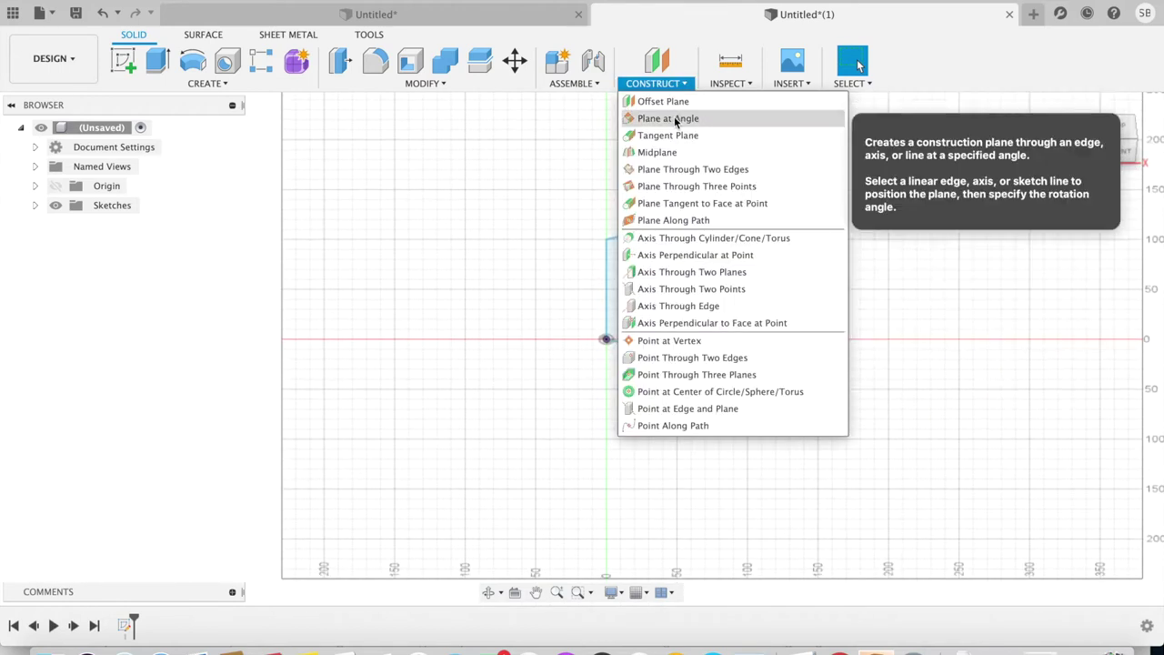
pyautogui.click(675, 119)
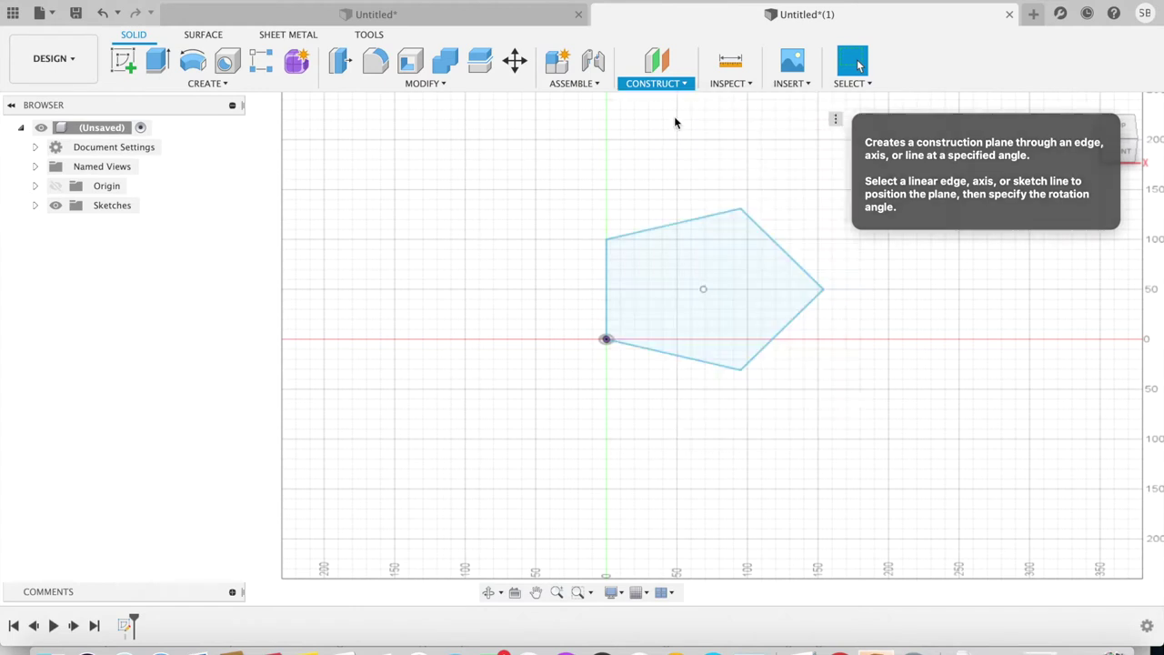
pyautogui.click(694, 222)
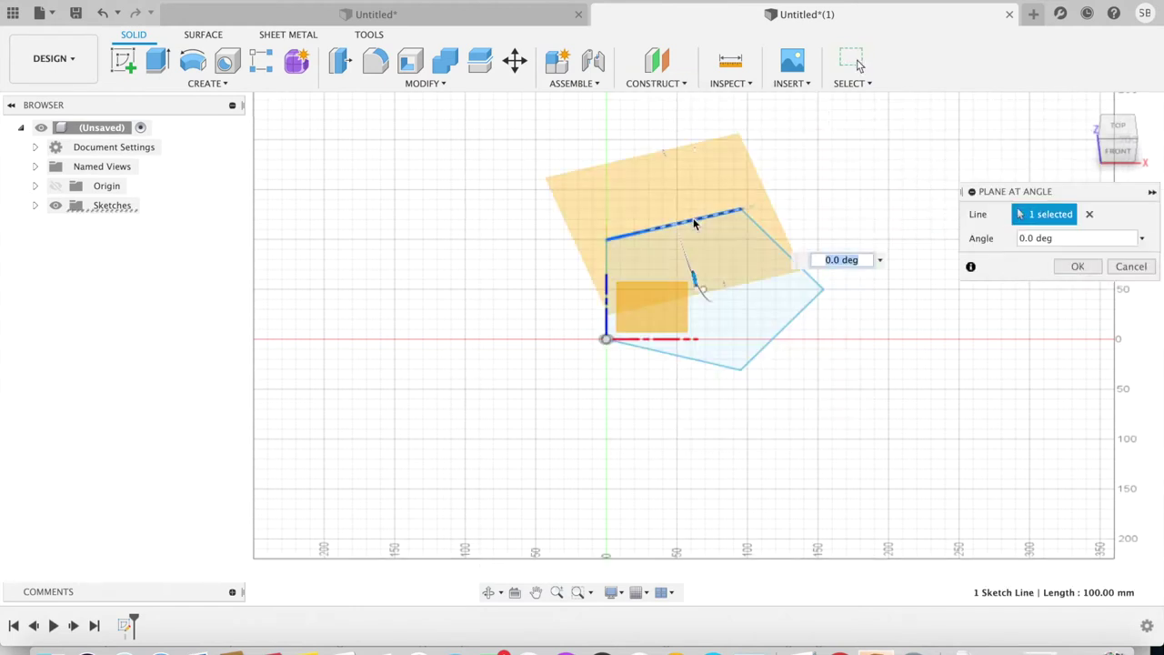
pyautogui.write('116')
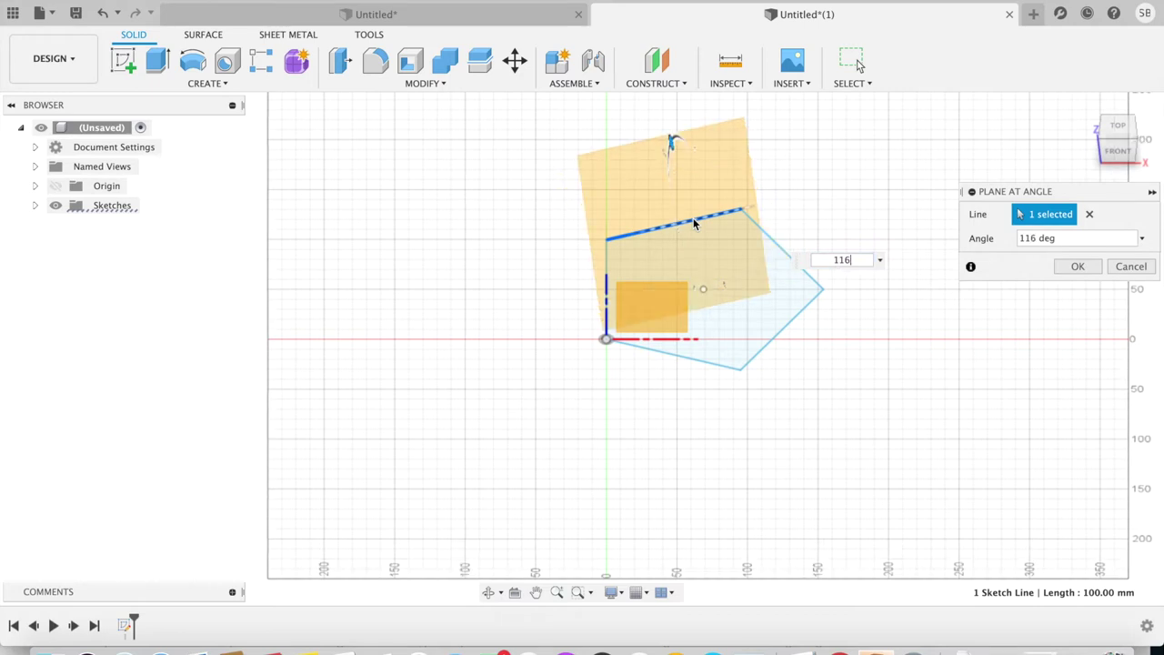
pyautogui.write('.6')
pyautogui.click(1077, 267)
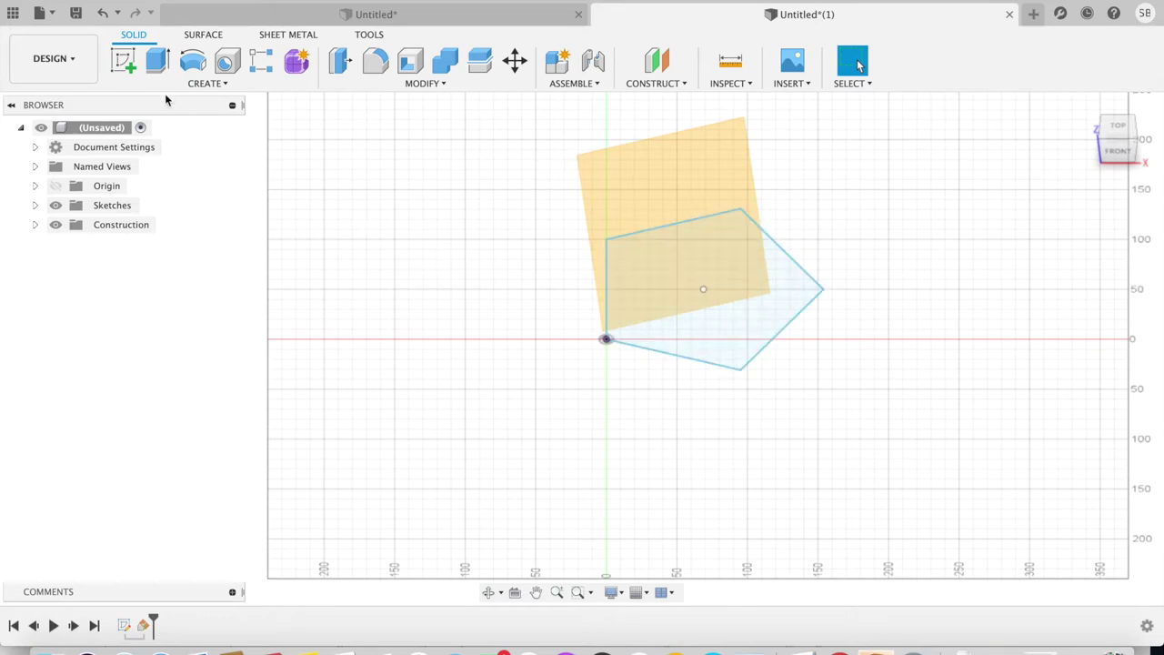
# - On the angled plane, sketch a five-sided edge polygon along the shared edge
pyautogui.click(123, 60)
pyautogui.click(611, 172)
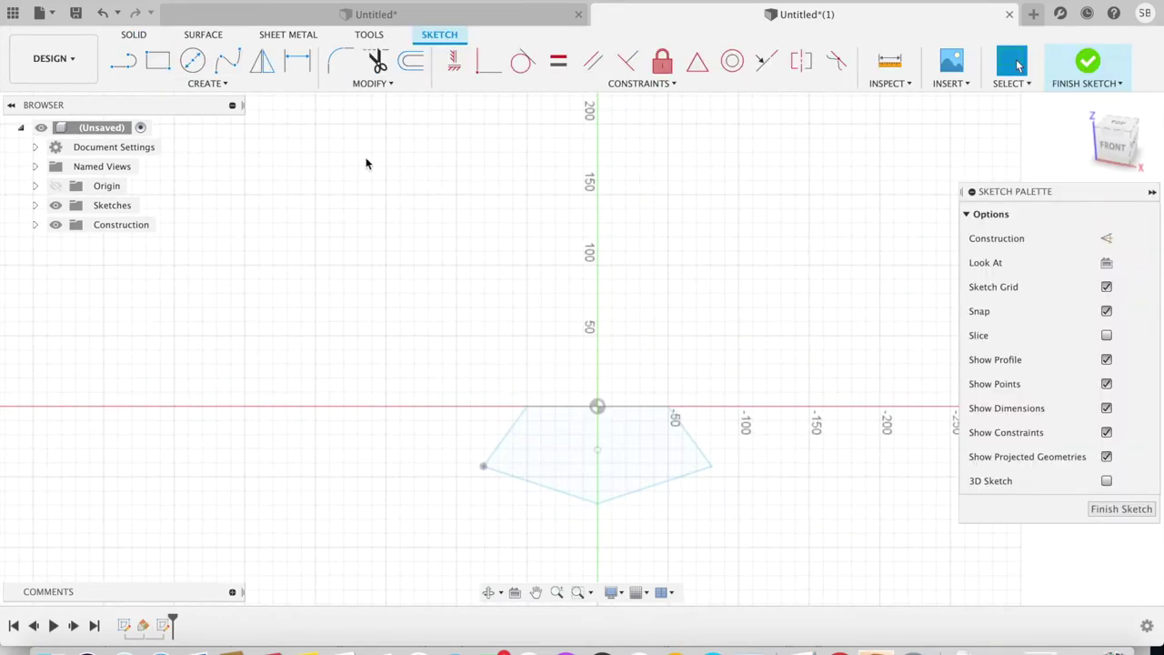
pyautogui.click(227, 84)
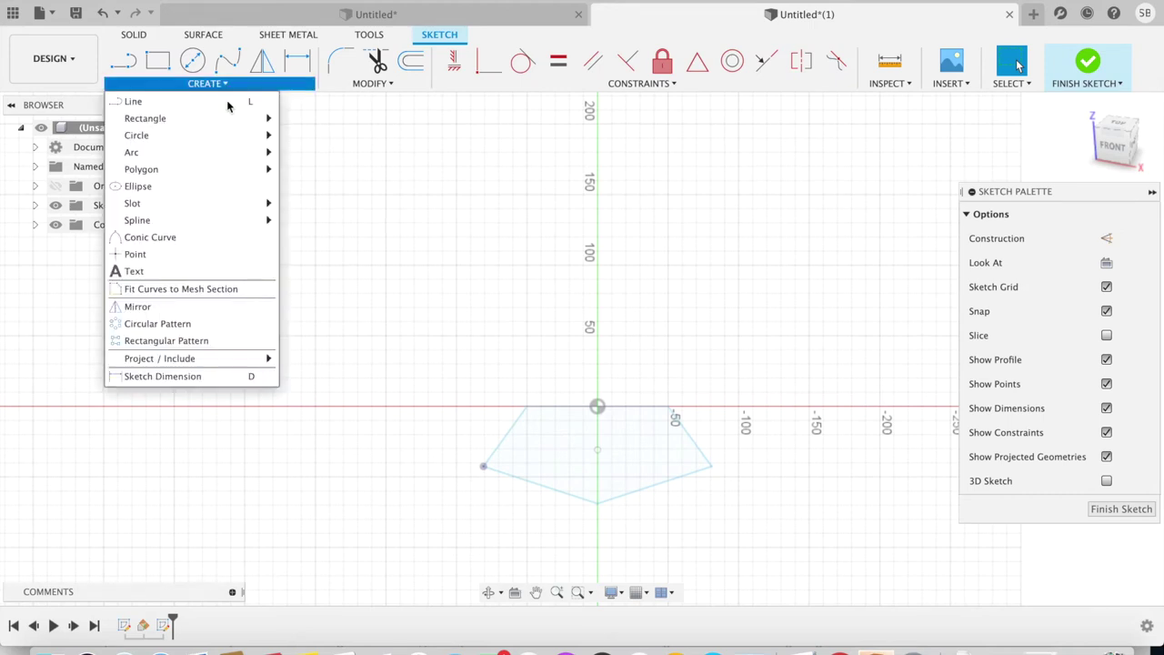
pyautogui.moveTo(141, 169)
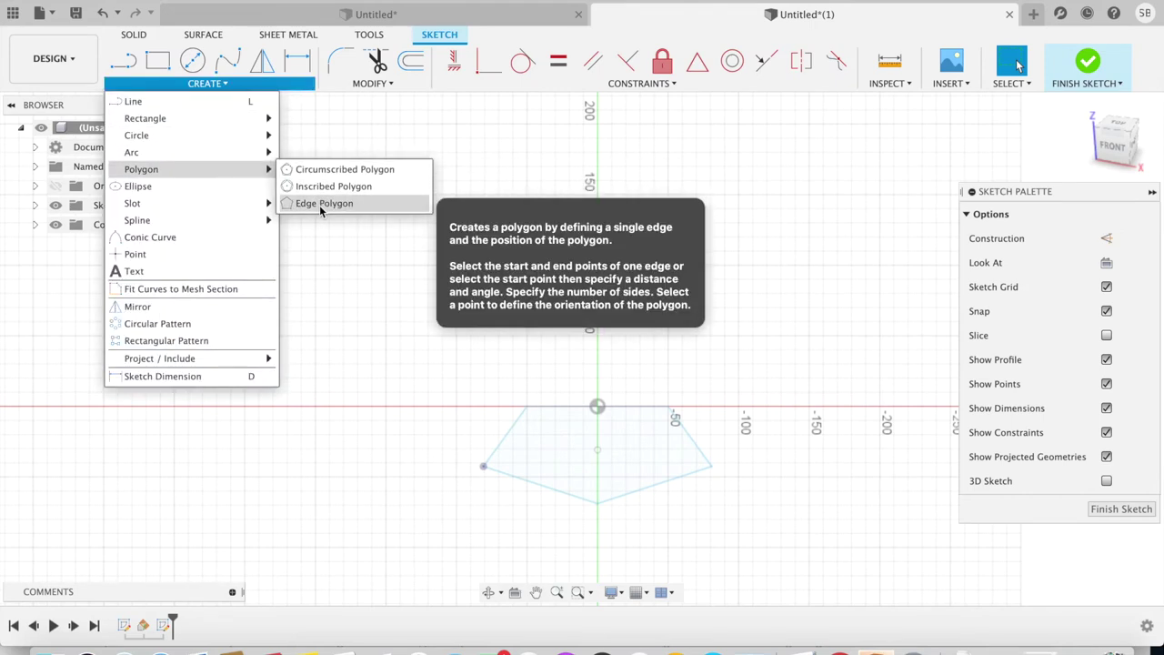
pyautogui.click(319, 205)
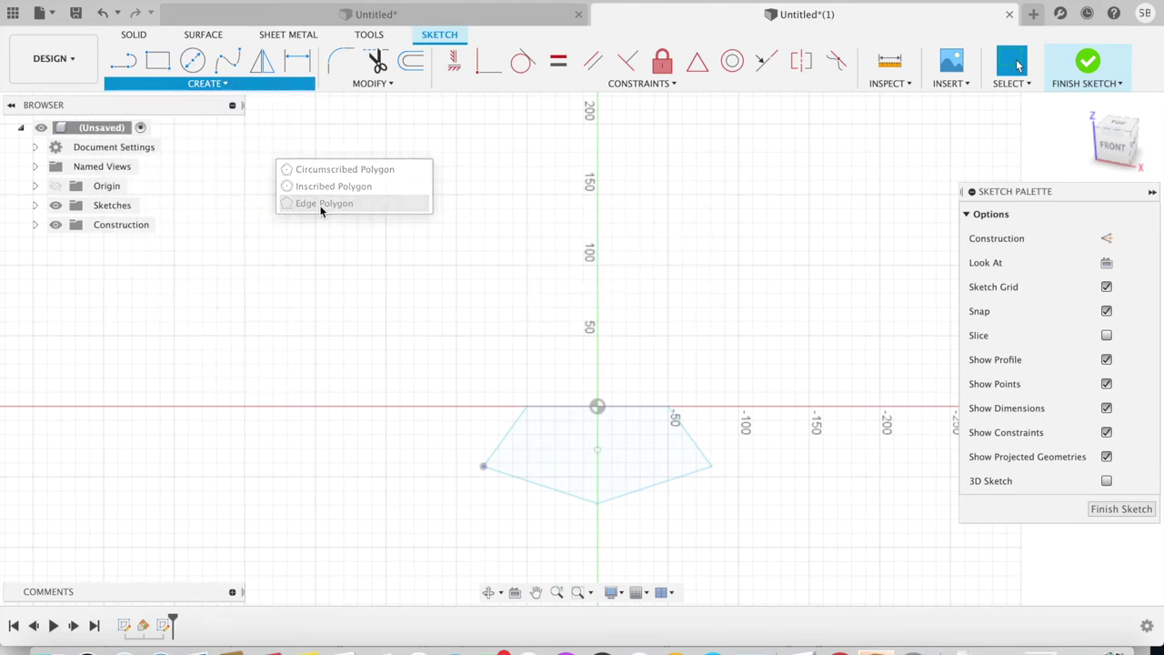
pyautogui.click(527, 406)
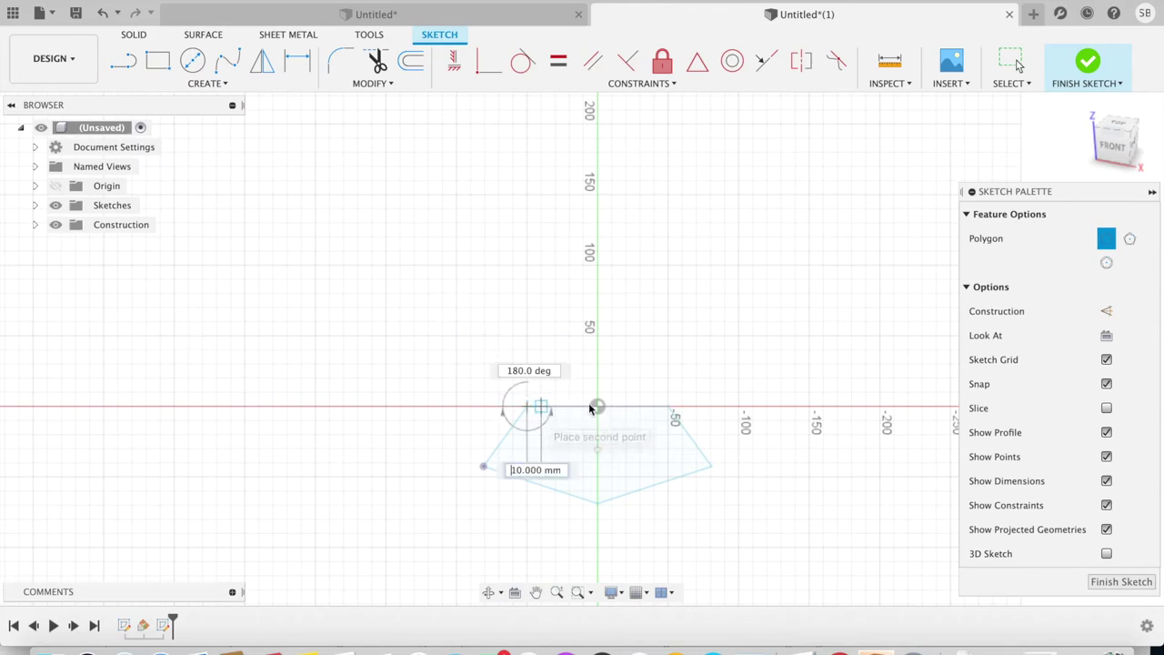
pyautogui.click(669, 409)
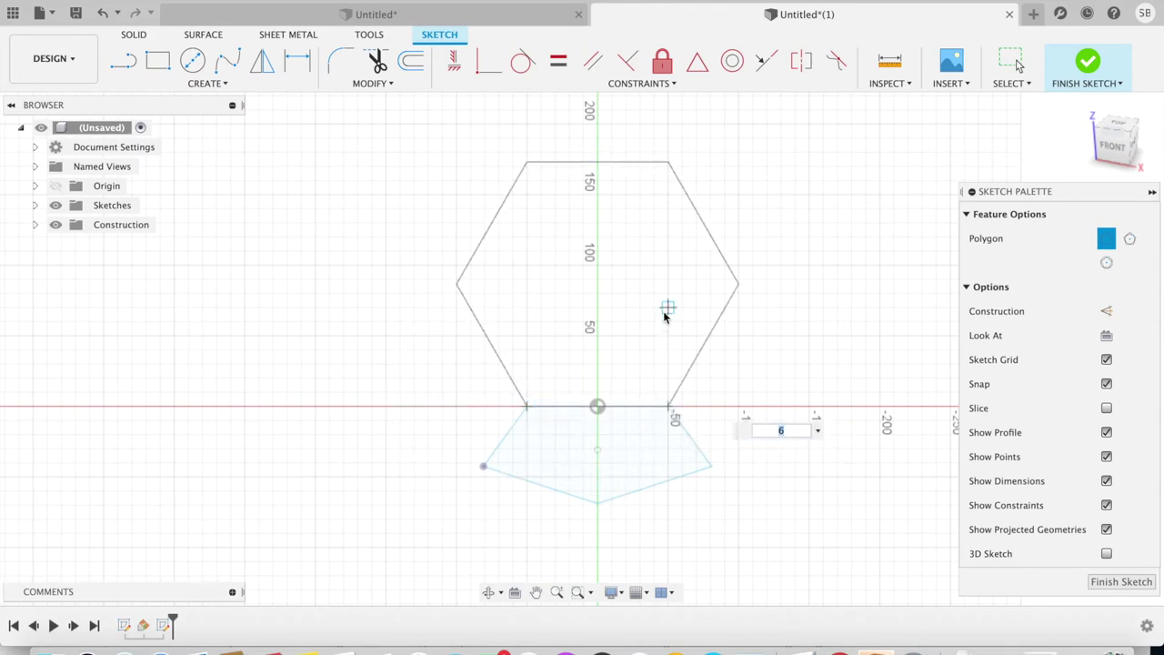
pyautogui.write('5')
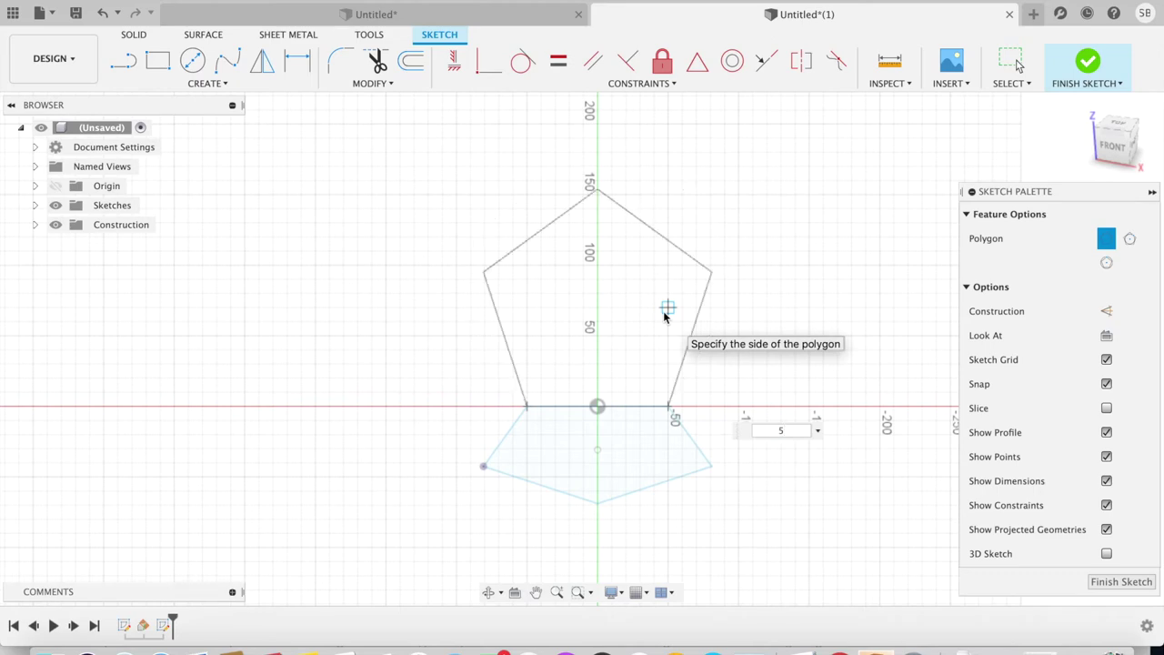
pyautogui.click(665, 316)
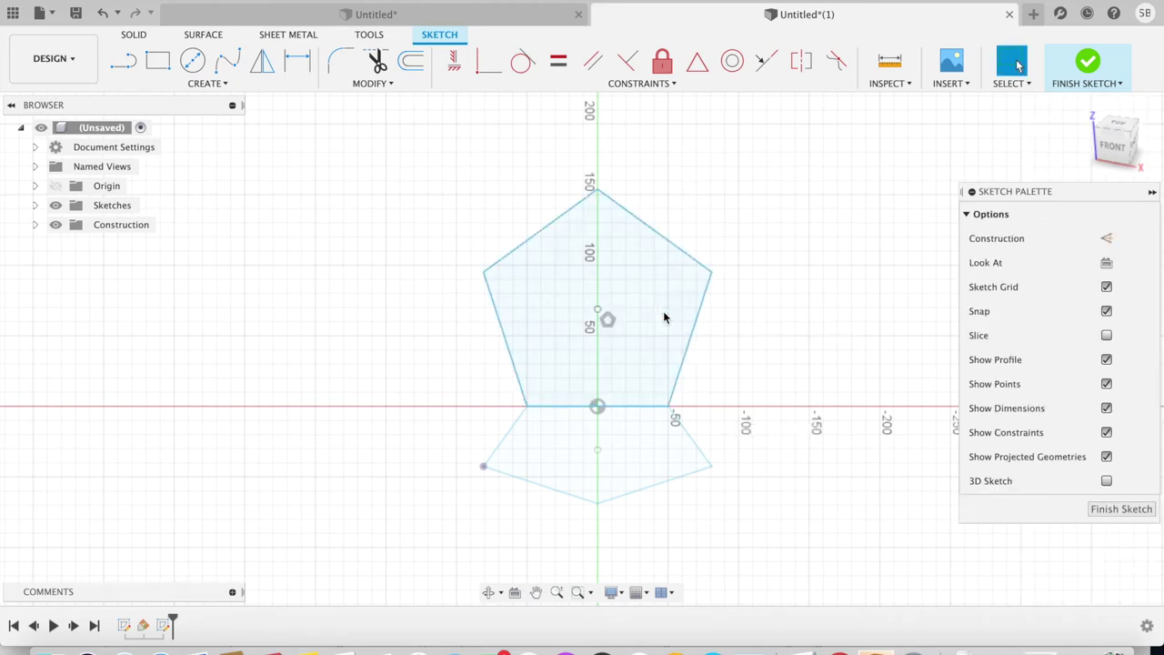
# - Finish the second pentagon sketch and view the model isometrically
pyautogui.click(1082, 66)
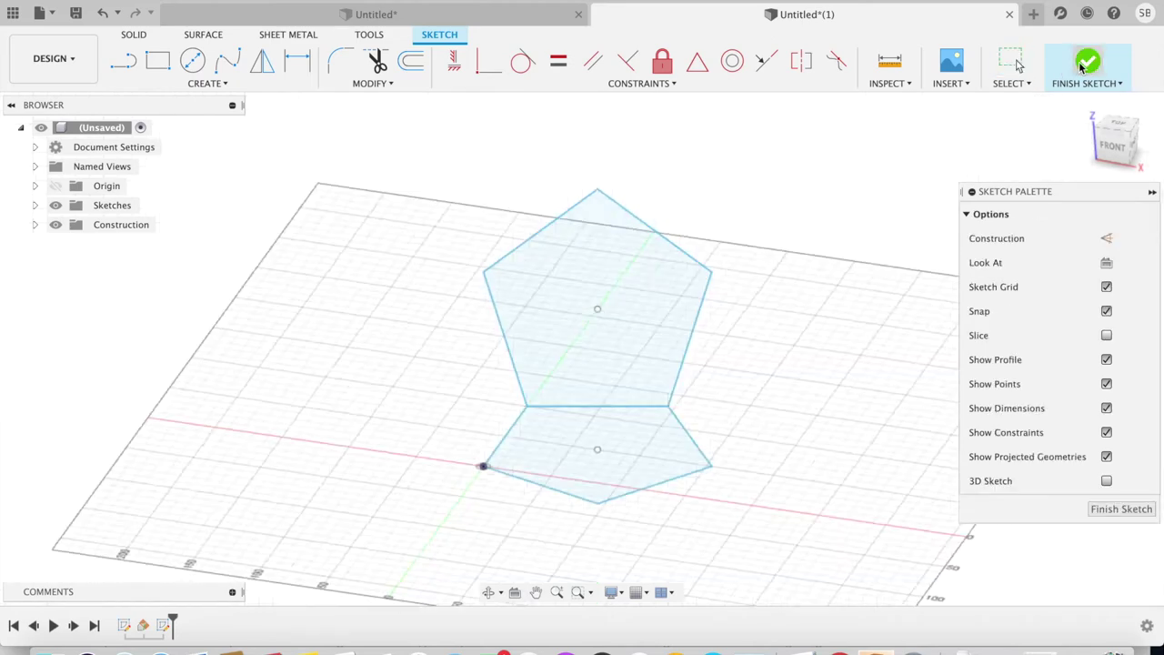
pyautogui.click(1082, 65)
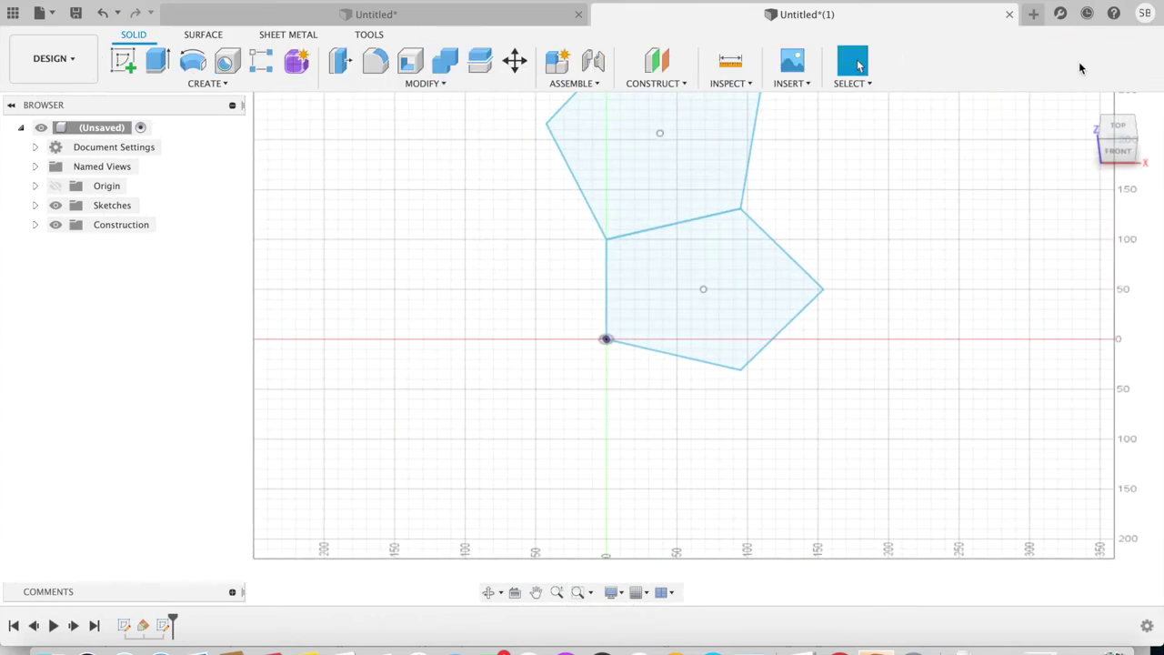
pyautogui.click(1102, 141)
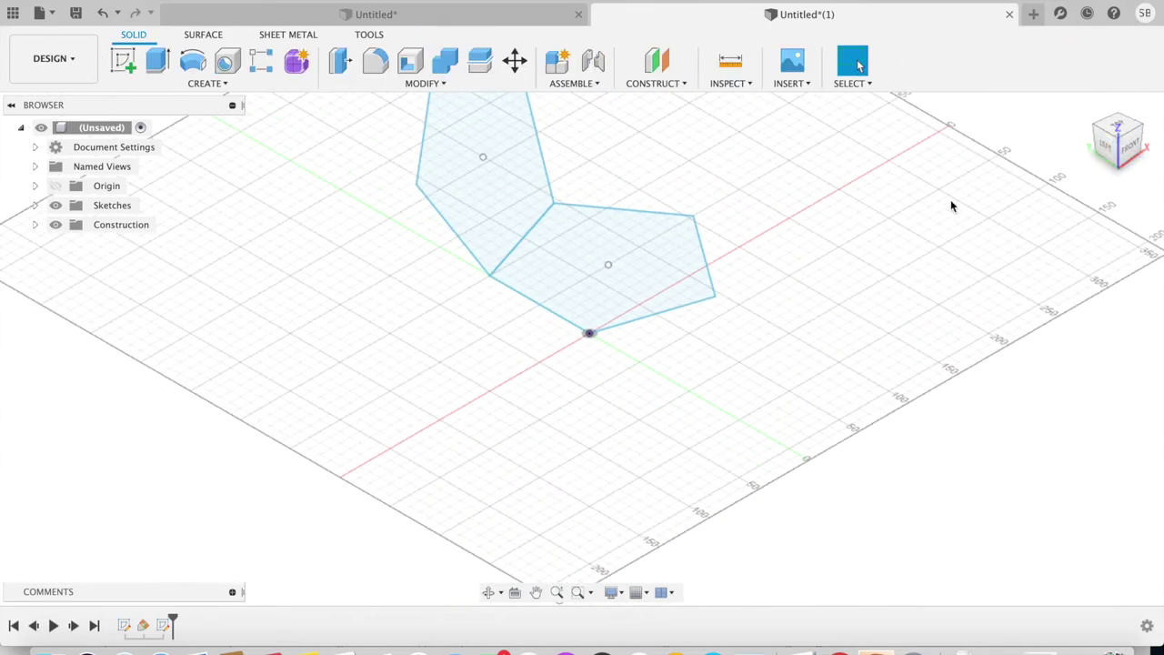
pyautogui.scroll(-3, 950, 206)
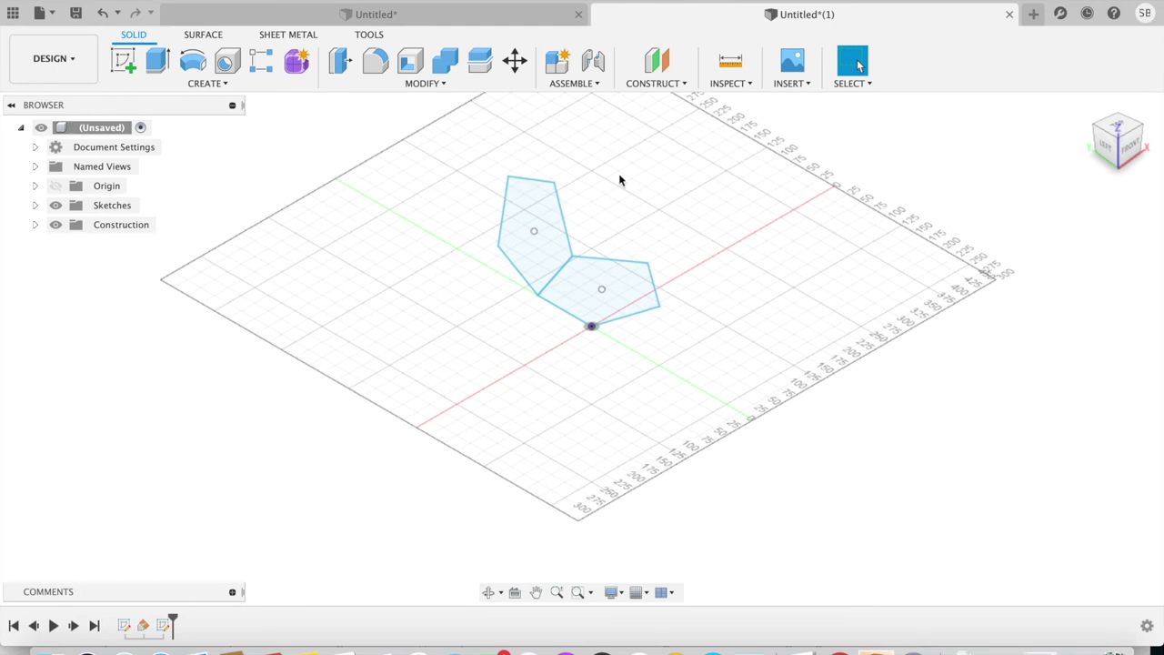
# - Extrude the angled pentagon -10 mm into a tilted panel
pyautogui.click(159, 62)
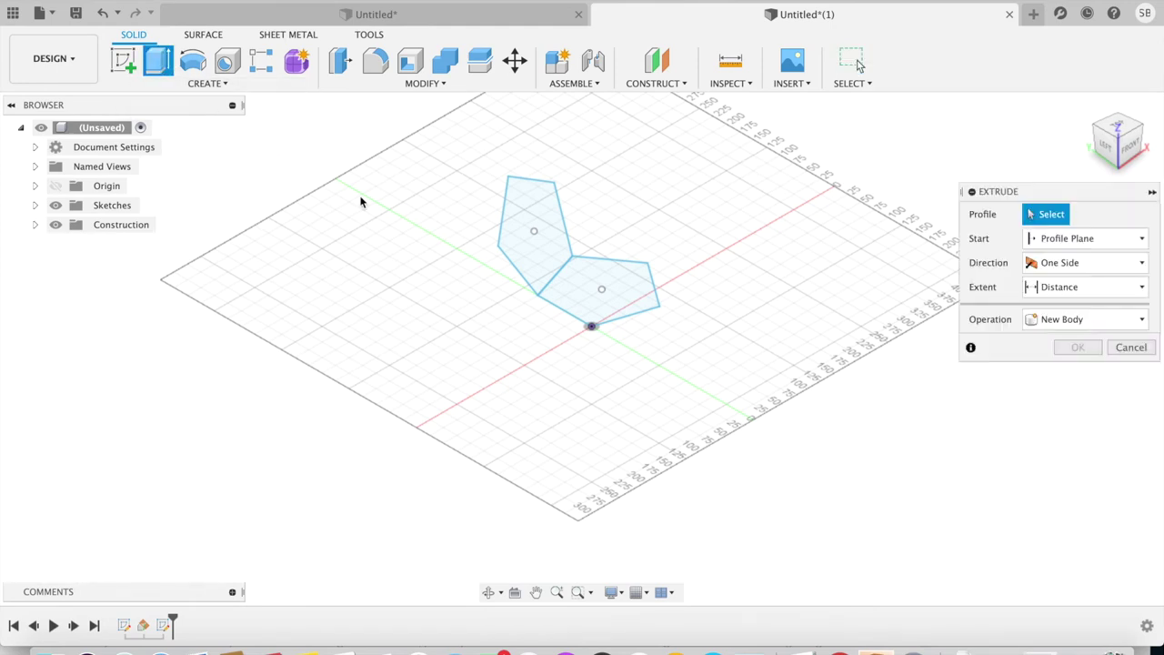
pyautogui.click(524, 223)
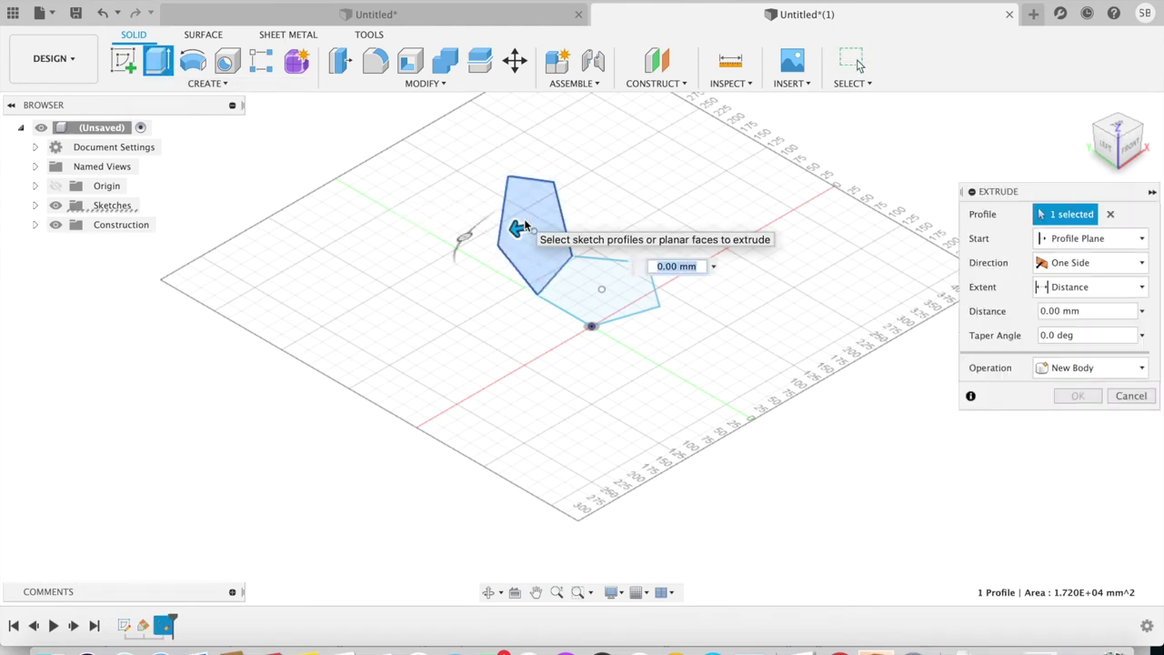
pyautogui.write('-10')
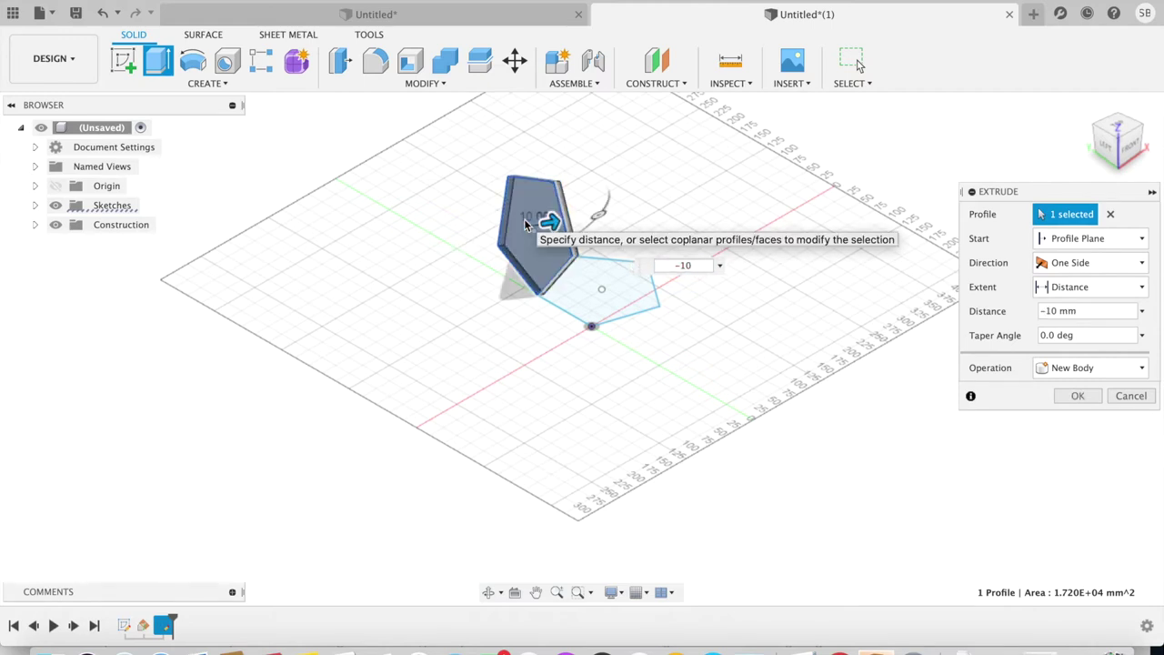
pyautogui.click(1071, 395)
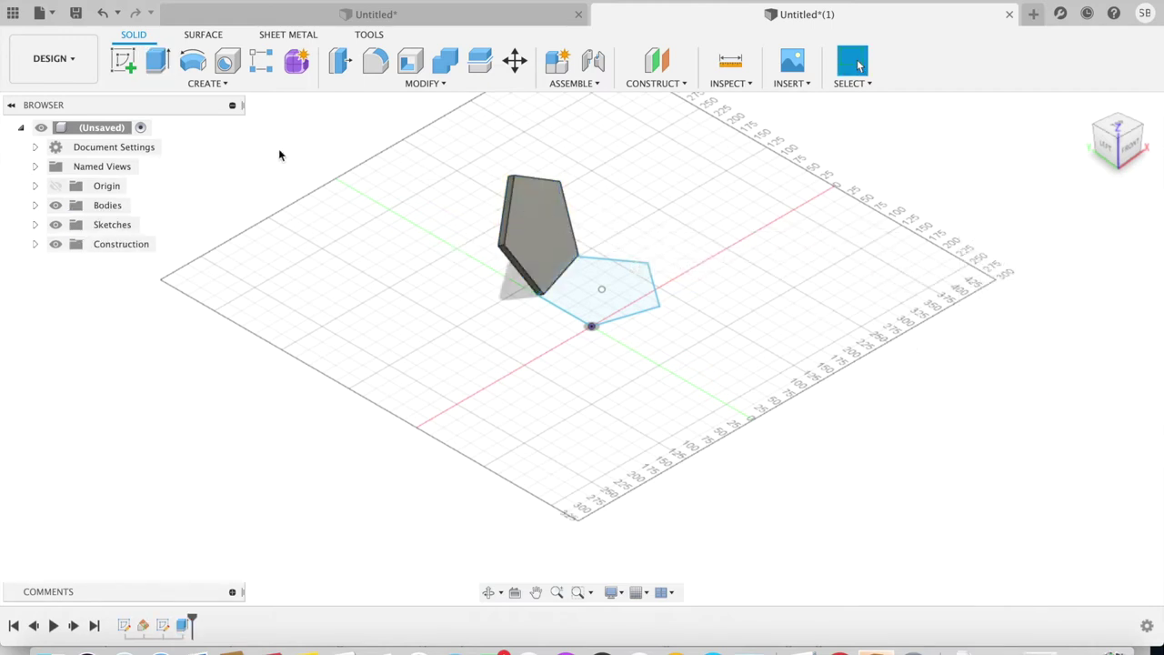
# - Extrude the base pentagon 10 mm, joined to the tilted panel
pyautogui.click(158, 64)
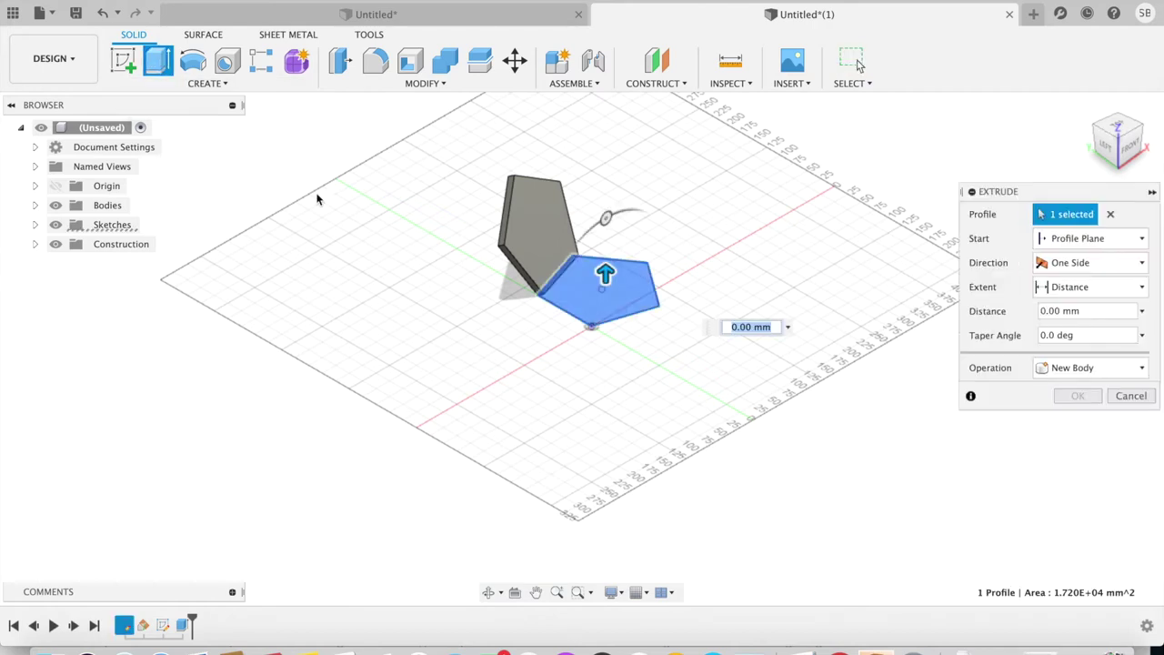
pyautogui.write('10')
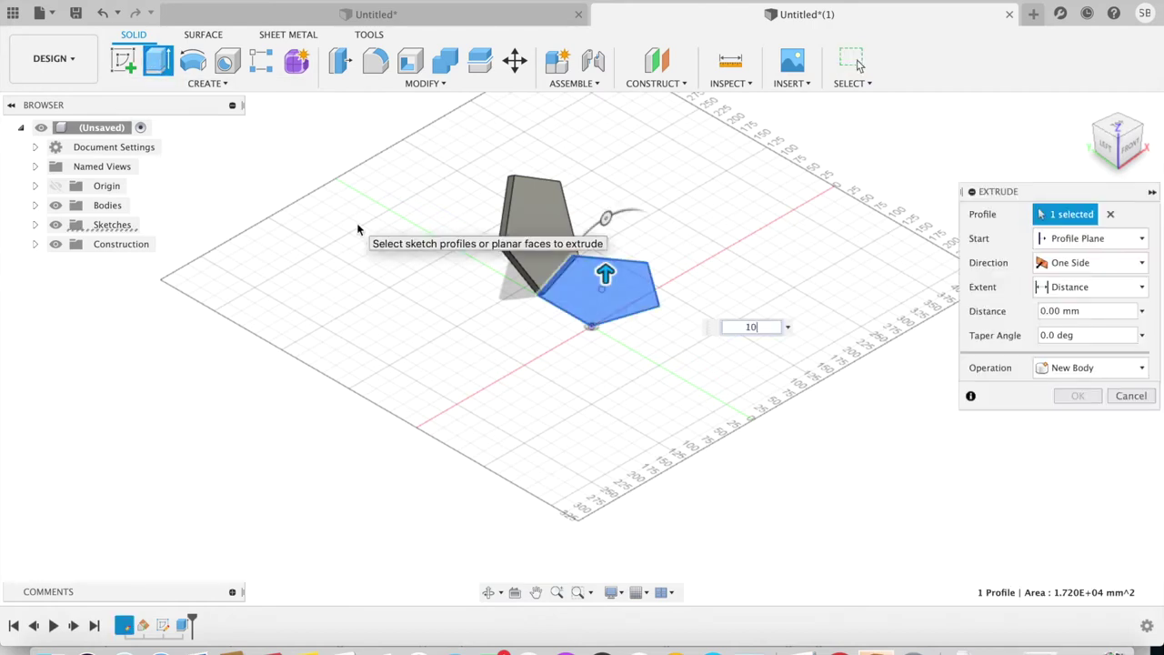
pyautogui.click(1037, 371)
pyautogui.click(1060, 390)
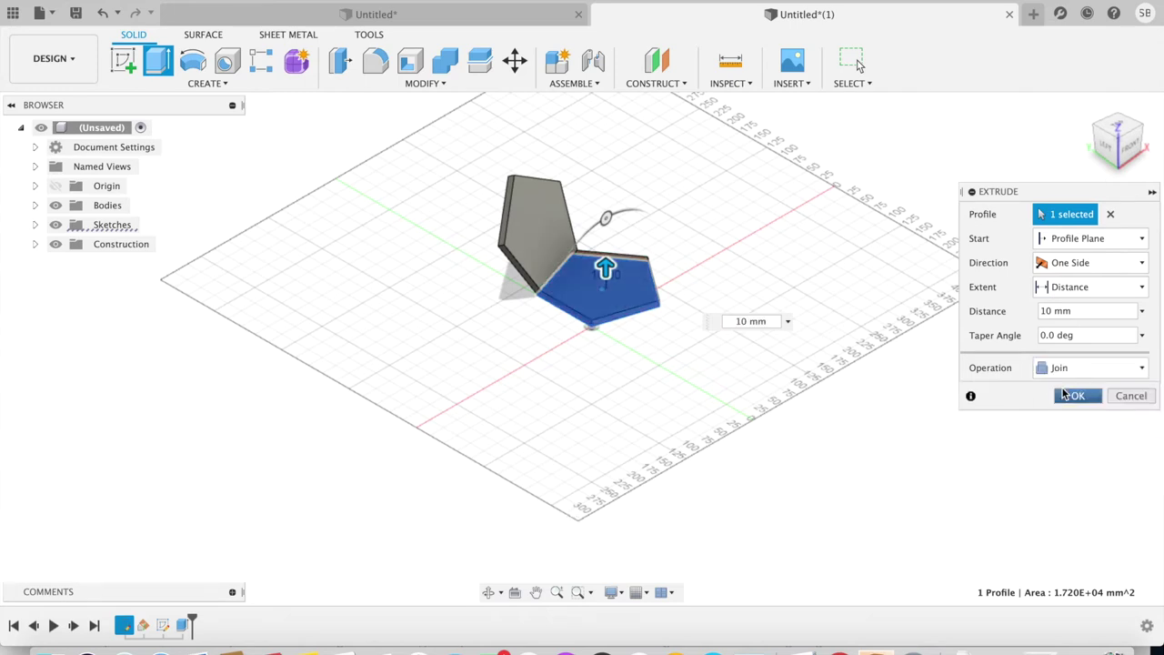
pyautogui.click(1071, 398)
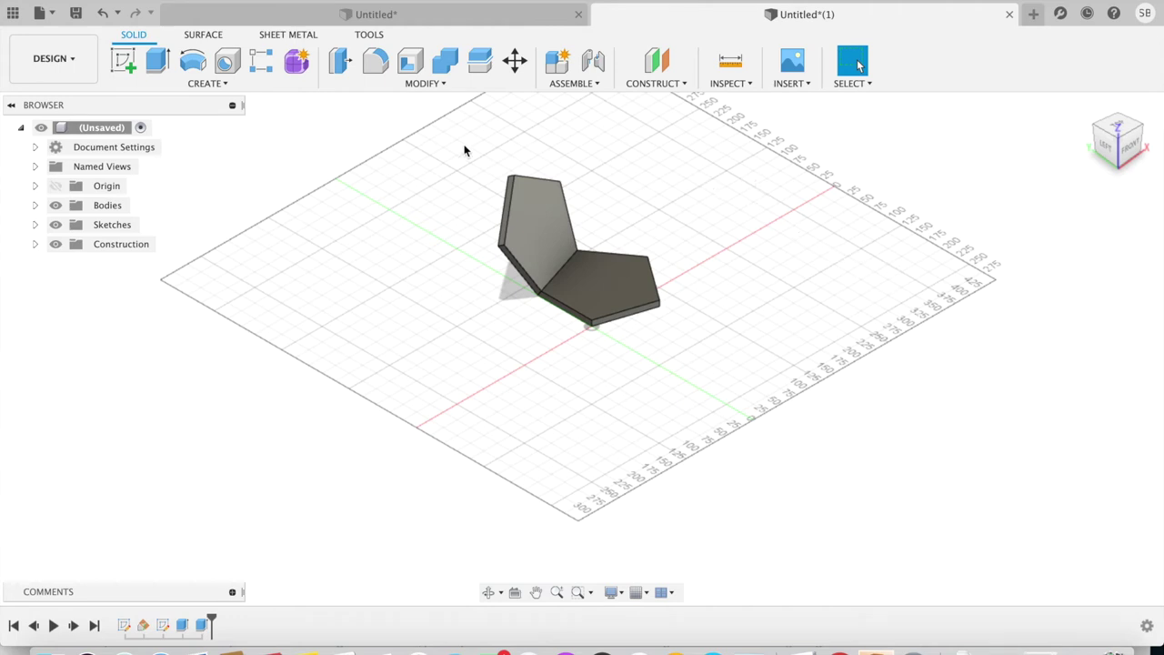
# - Turn on visibility of Sketch1 and Sketch2 in the Browser
pyautogui.click(34, 225)
pyautogui.click(70, 244)
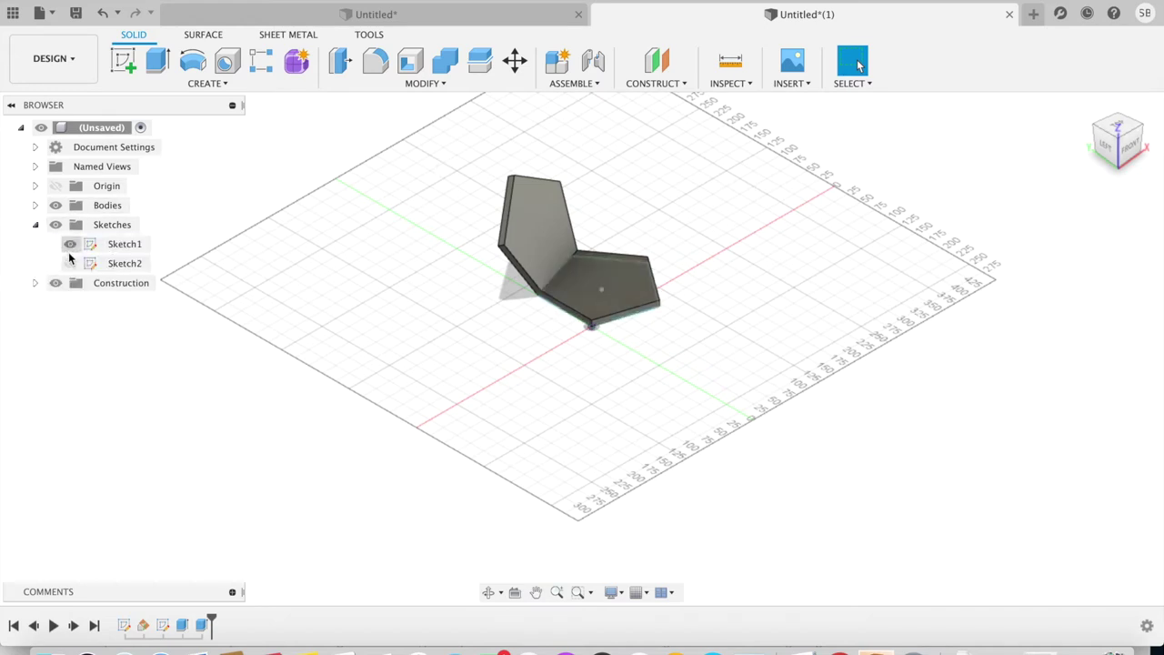
pyautogui.click(70, 263)
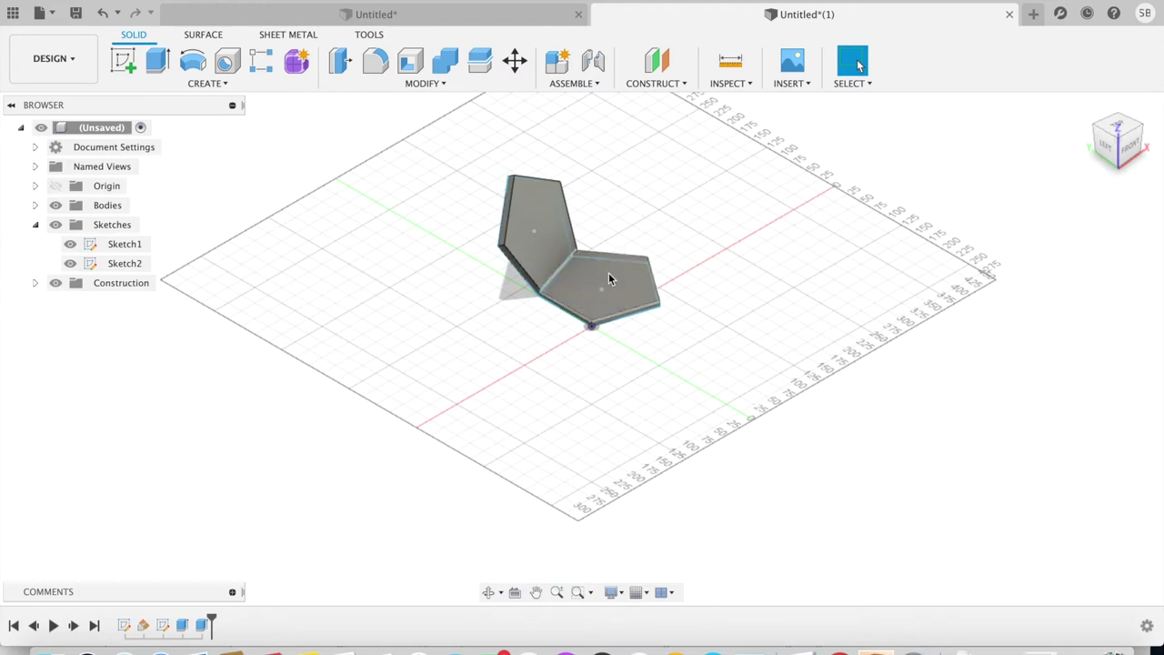
# - Create an axis perpendicular to the base pentagon face through its centre point
pyautogui.click(670, 83)
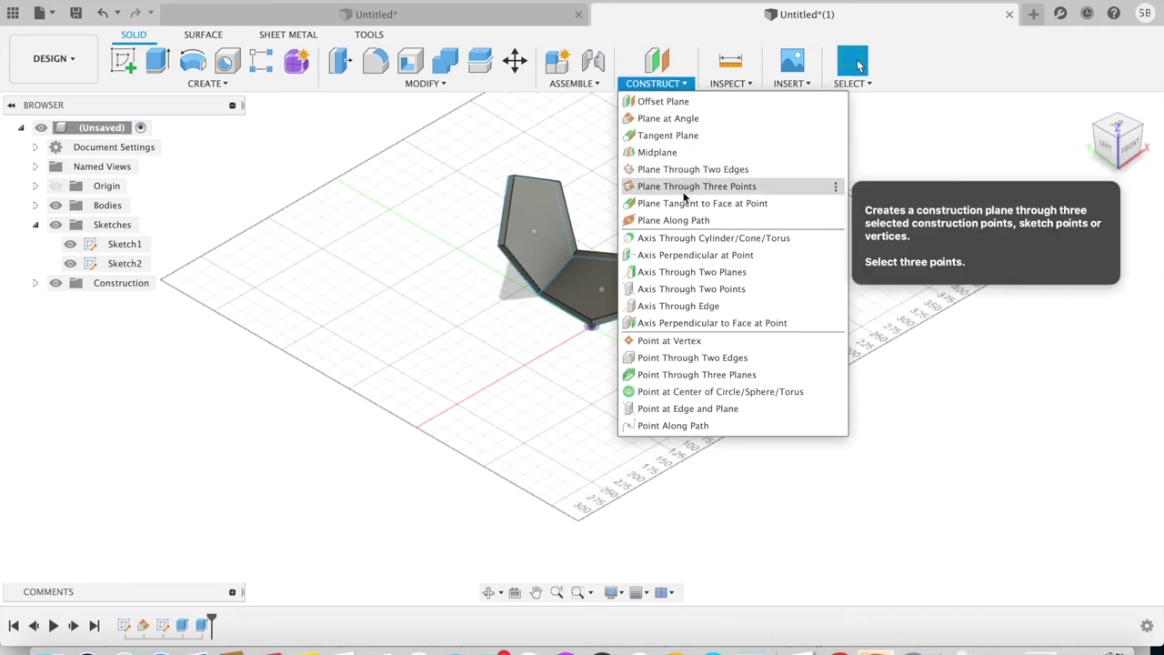
pyautogui.click(712, 322)
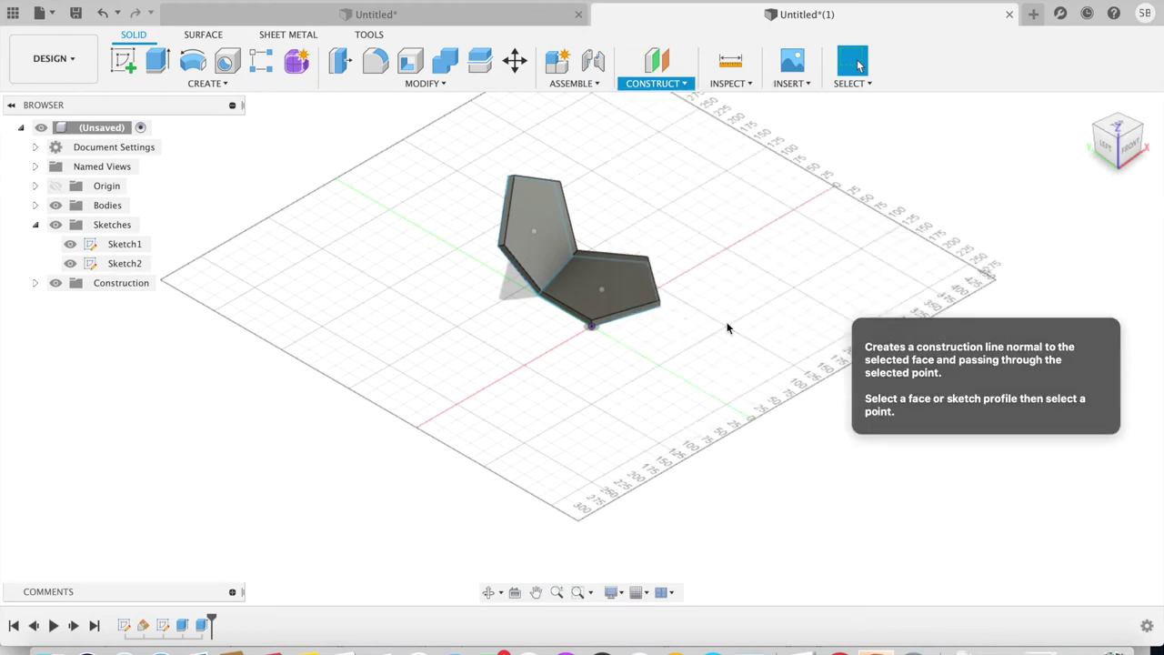
pyautogui.click(649, 300)
pyautogui.click(602, 290)
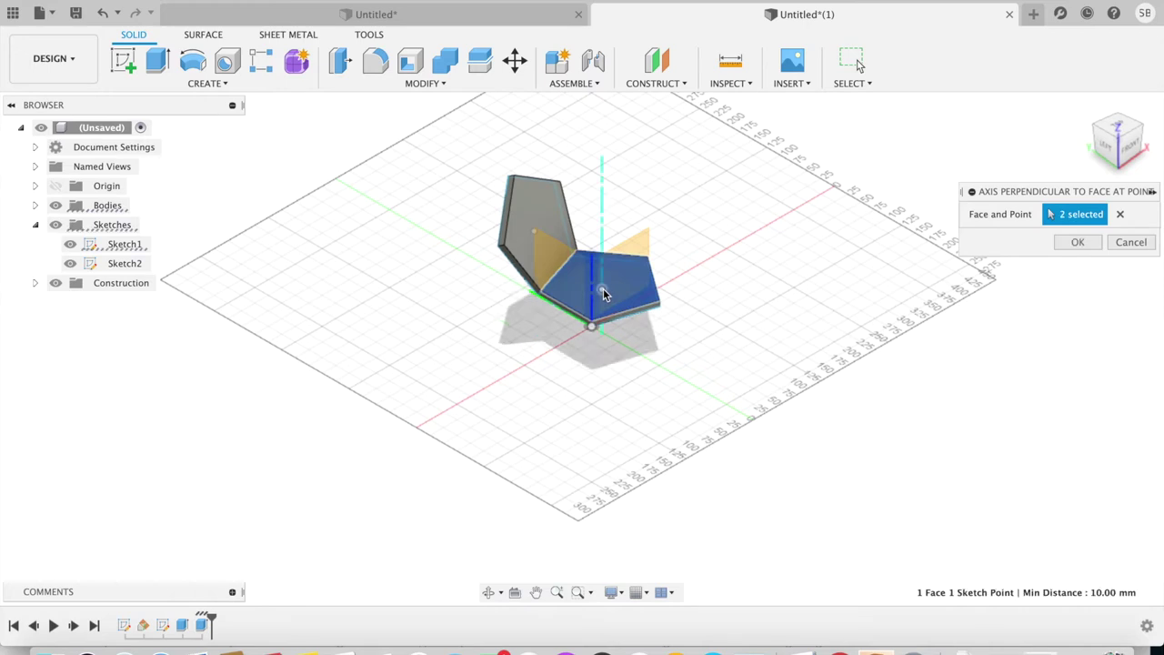
pyautogui.click(1077, 243)
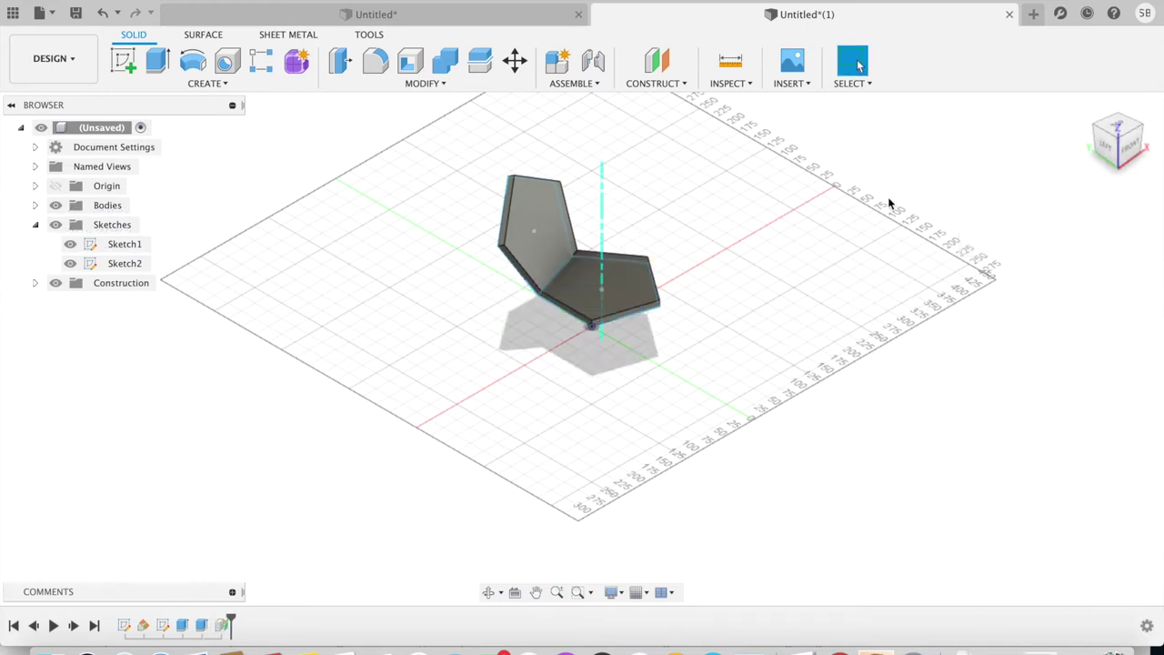
pyautogui.click(223, 84)
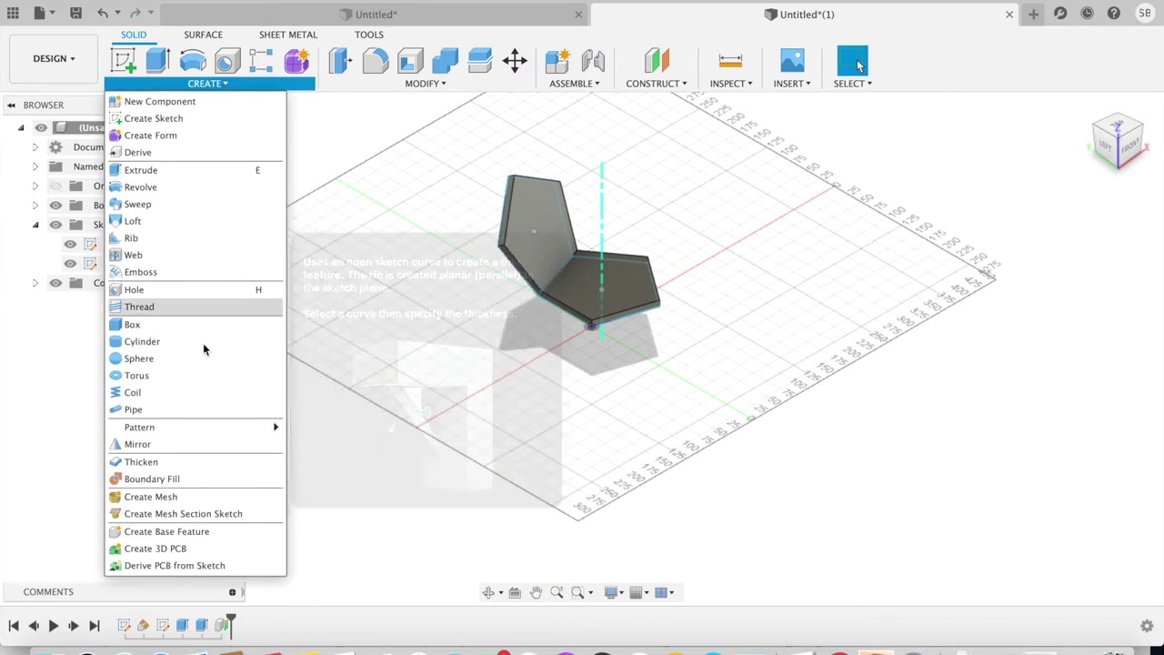
pyautogui.moveTo(139, 427)
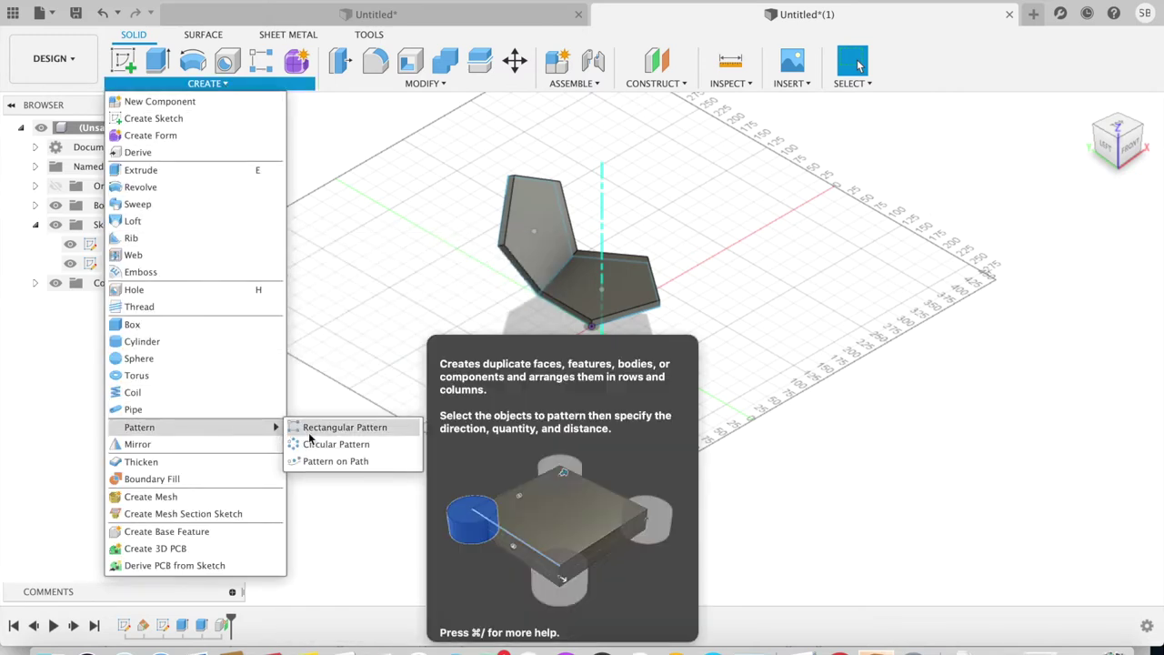
# - Circular-pattern the two-panel body five times around the construction axis
pyautogui.click(314, 445)
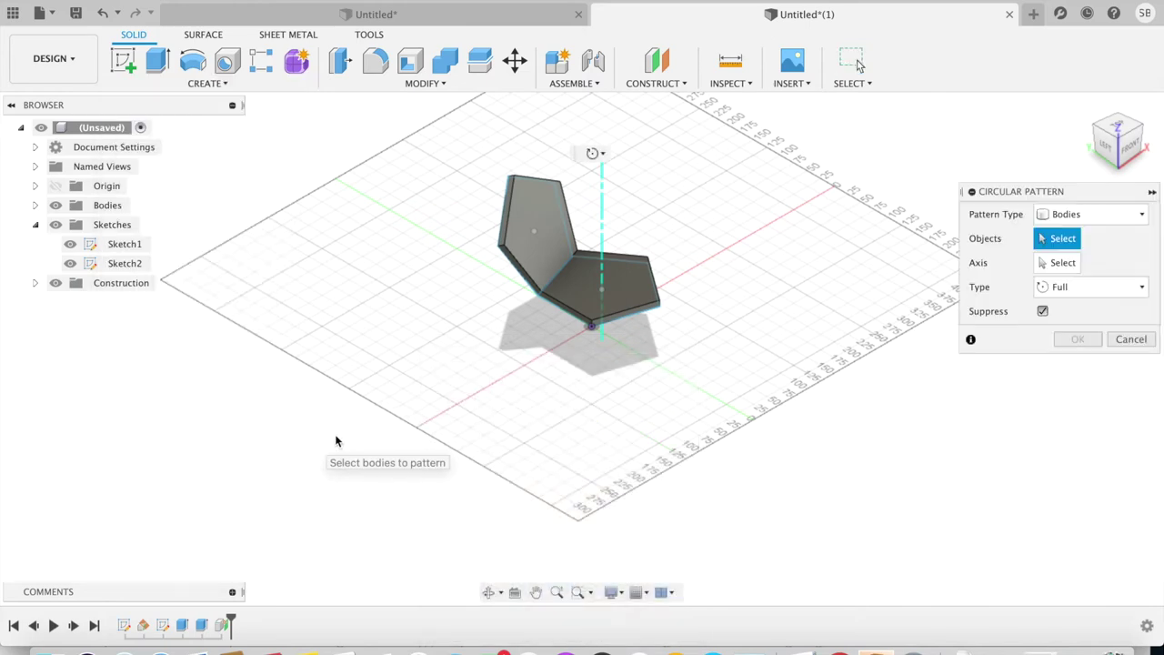
pyautogui.click(555, 268)
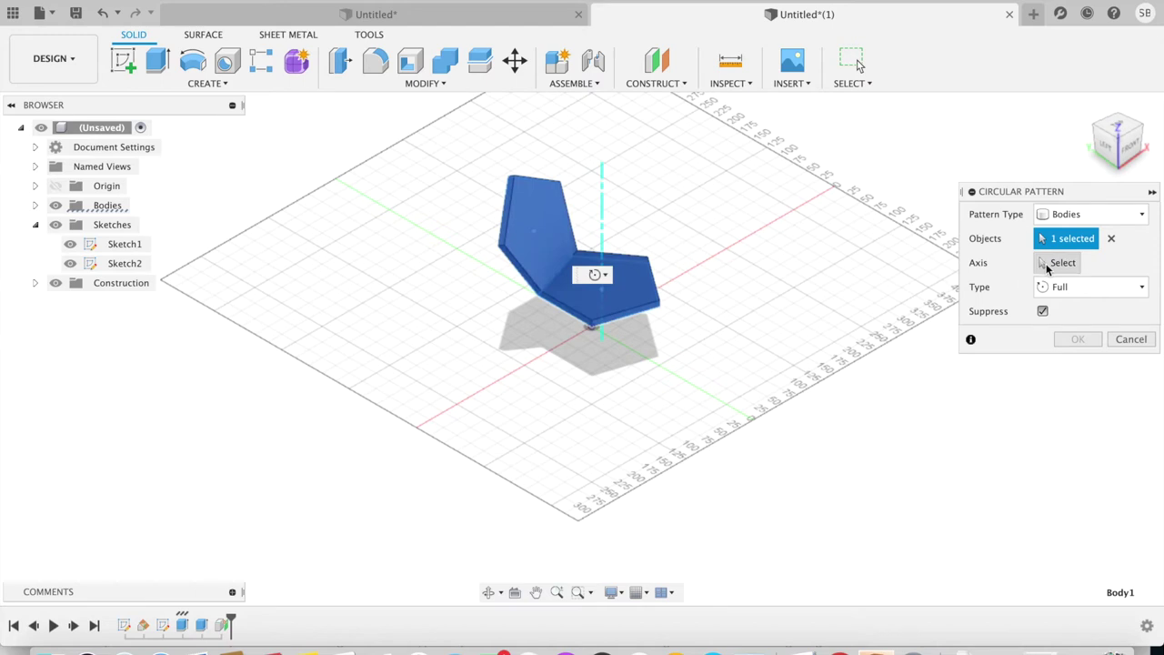
pyautogui.click(1048, 269)
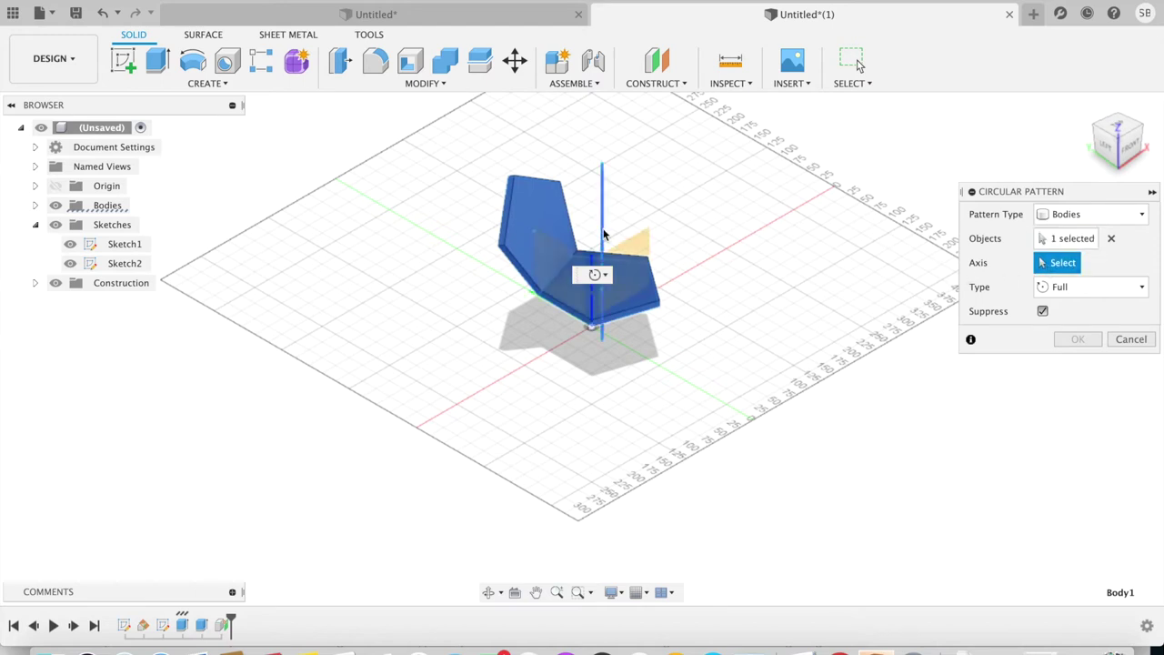
pyautogui.click(603, 235)
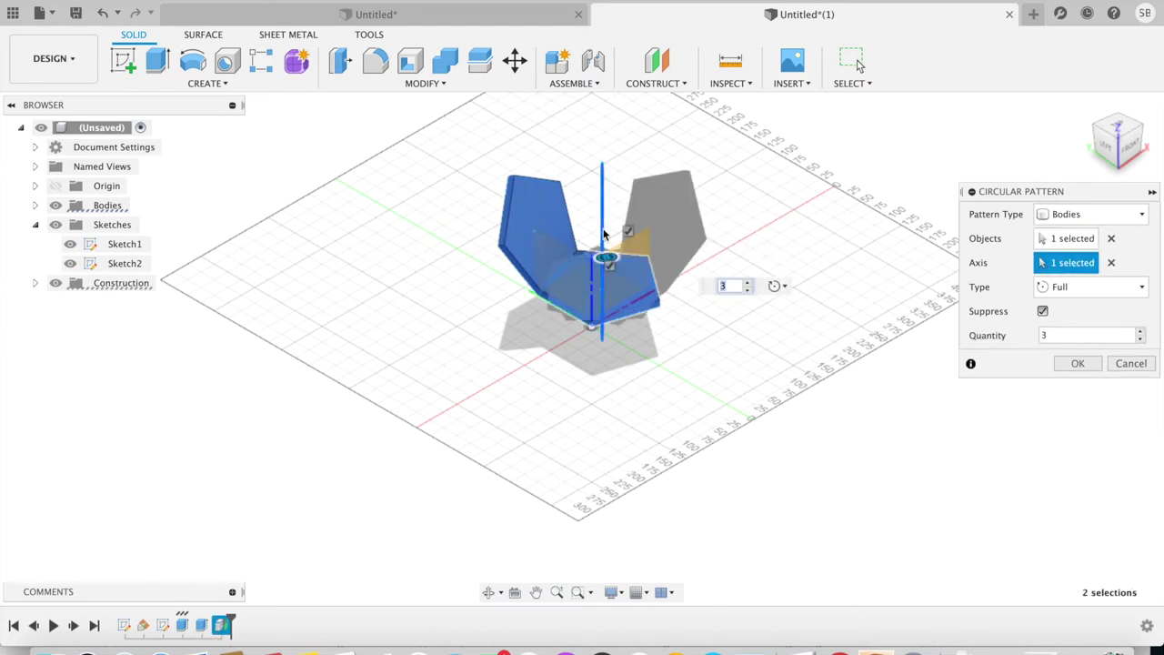
pyautogui.click(1083, 363)
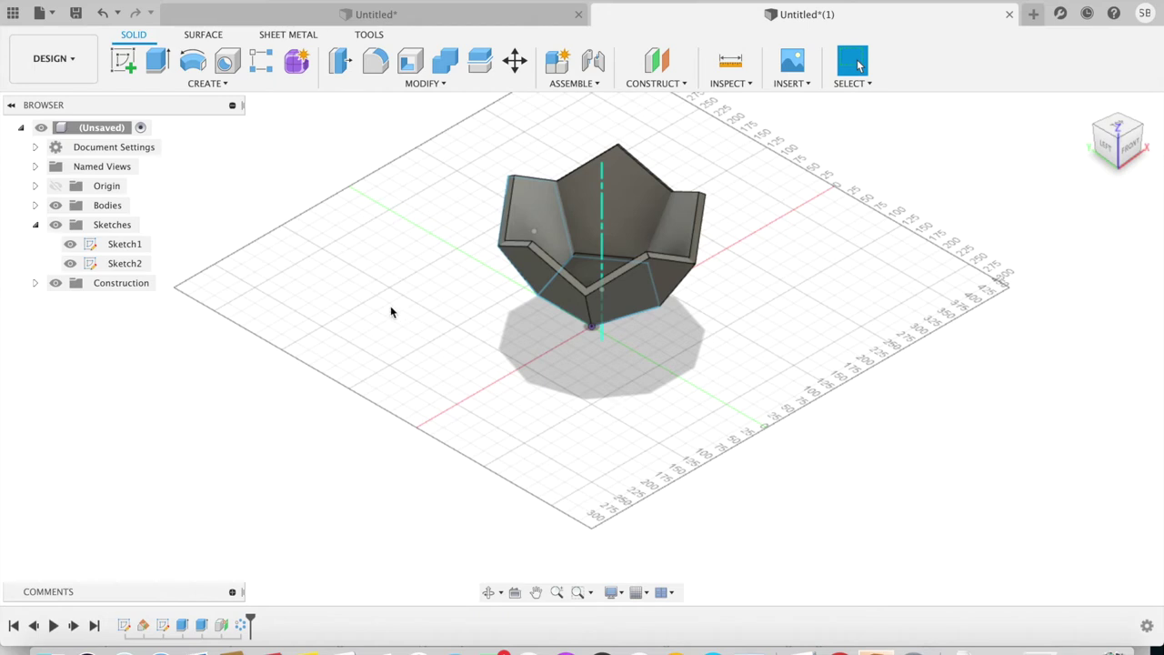
# - Select Body1 through Body5 in the Browser and start Move/Copy on them
pyautogui.click(36, 205)
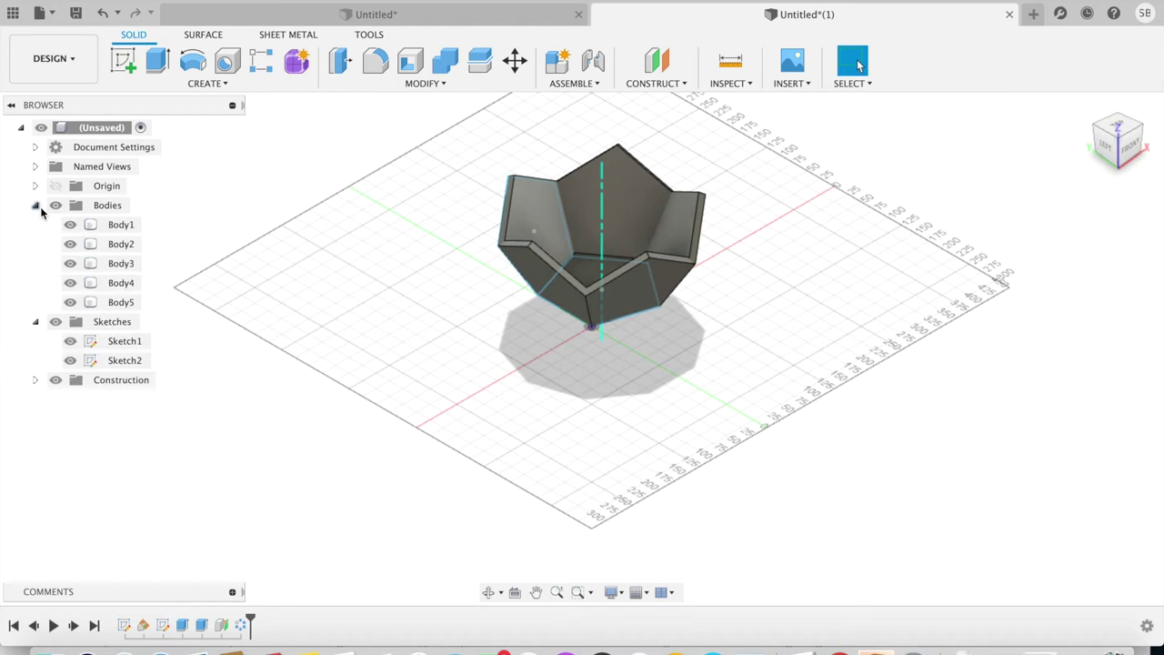
pyautogui.click(102, 223)
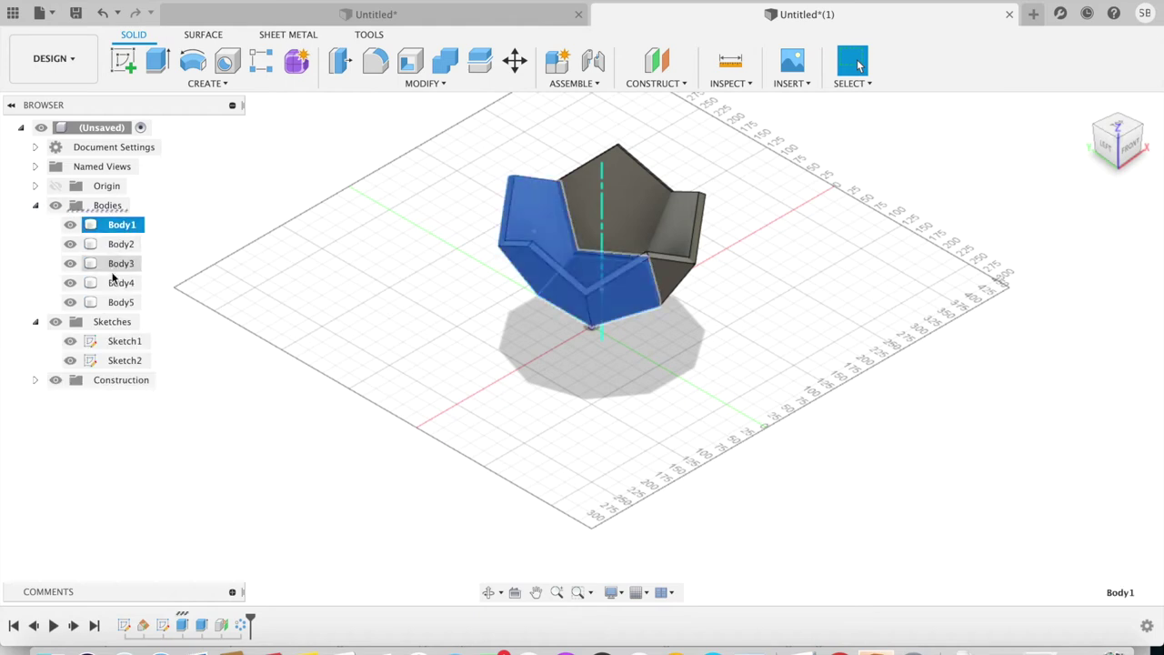
pyautogui.keyDown('shift'); pyautogui.click(116, 305); pyautogui.keyUp('shift')
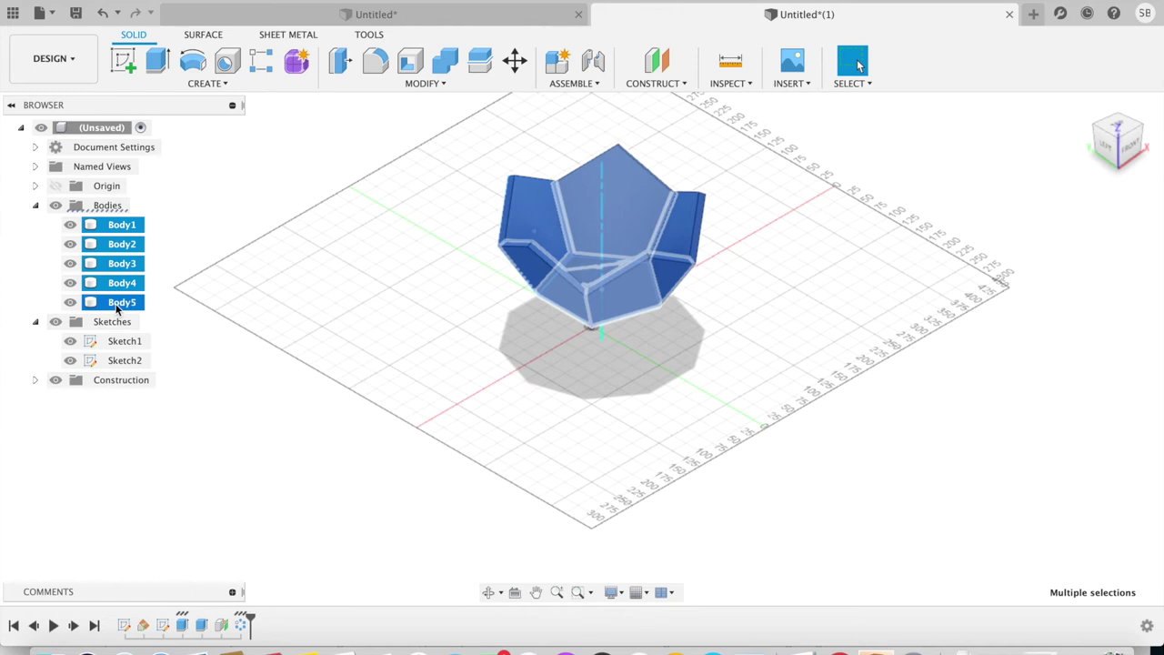
pyautogui.rightClick(106, 305)
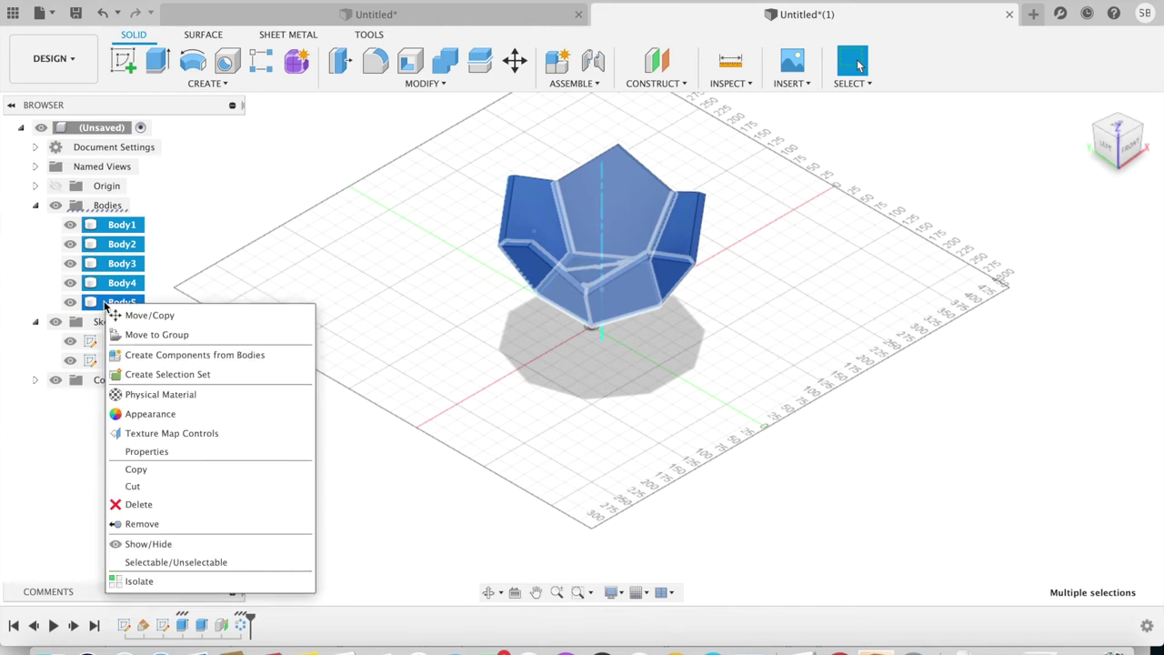
pyautogui.click(127, 315)
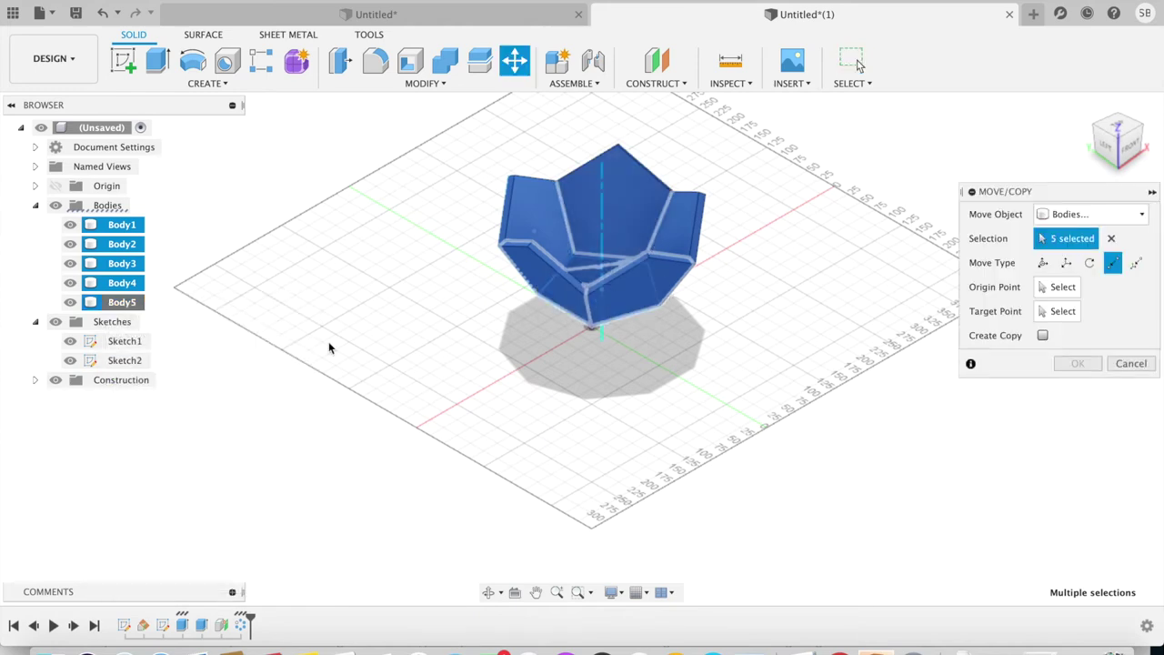
# - Free-move a copy of the bowl, flipping it 180° and twisting it 180/5 degrees
pyautogui.click(1043, 265)
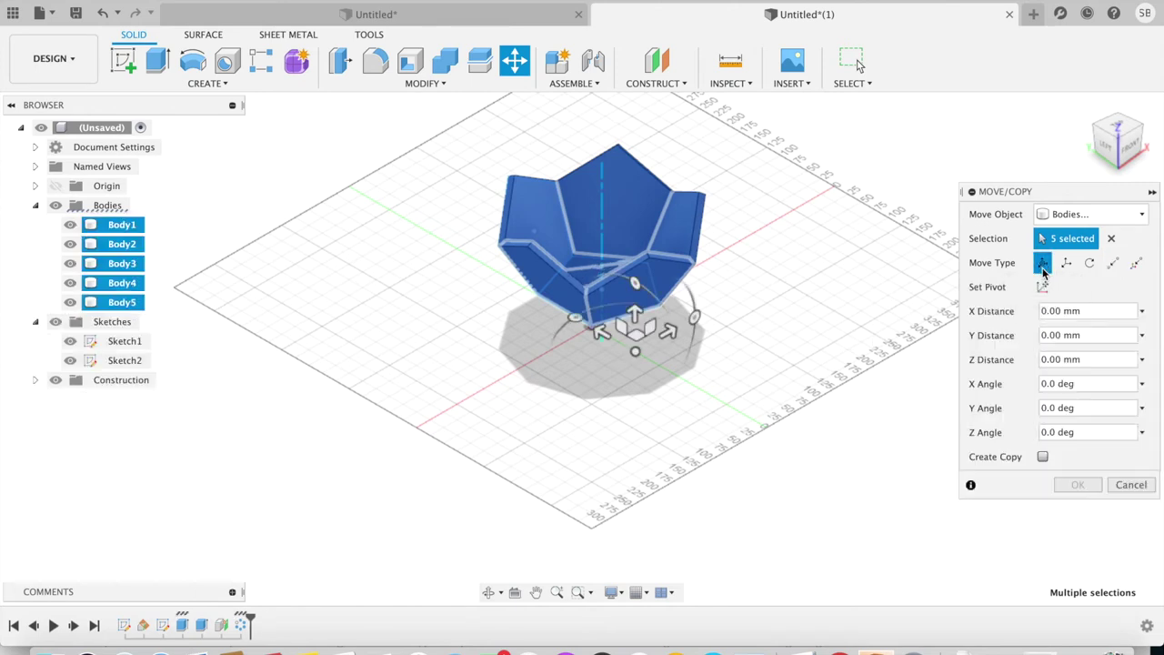
pyautogui.click(1043, 457)
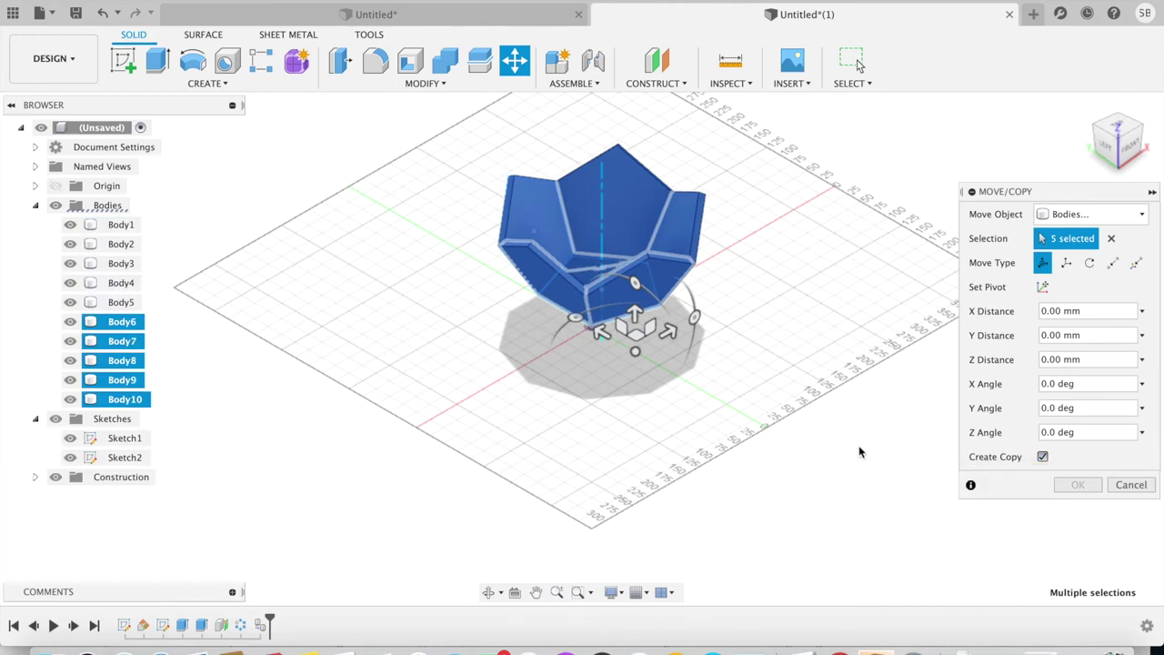
pyautogui.click(637, 286)
pyautogui.moveTo(637, 286)
pyautogui.mouseDown()
pyautogui.moveTo(745, 477)
pyautogui.moveTo(634, 463)
pyautogui.mouseUp()
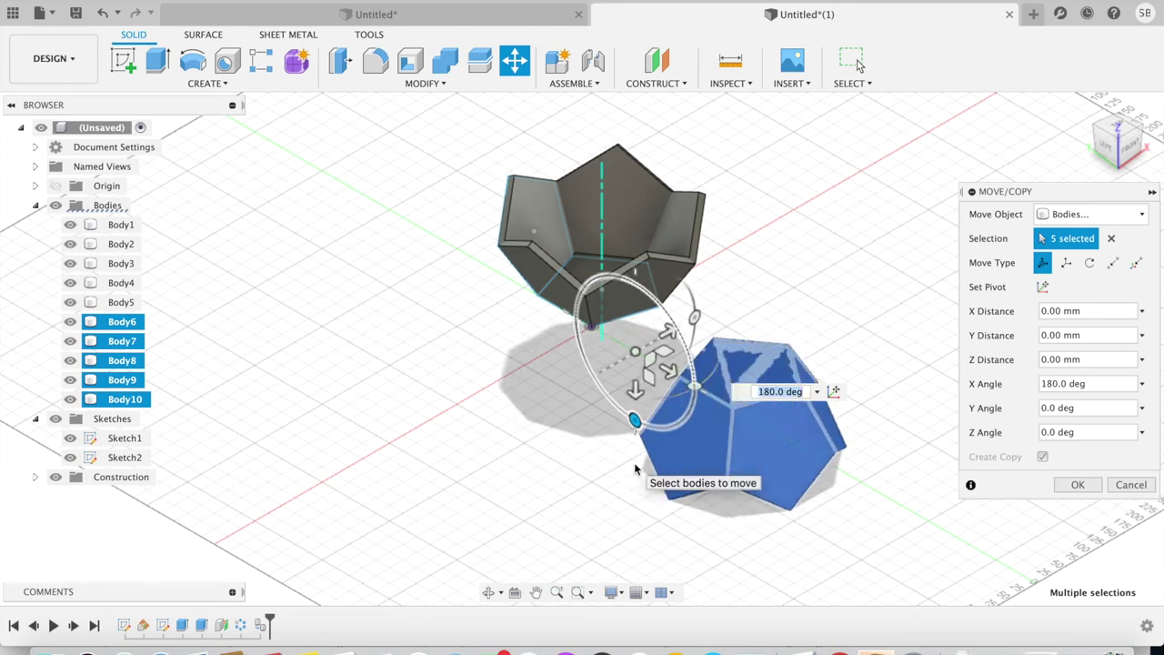
pyautogui.click(694, 387)
pyautogui.write('18')
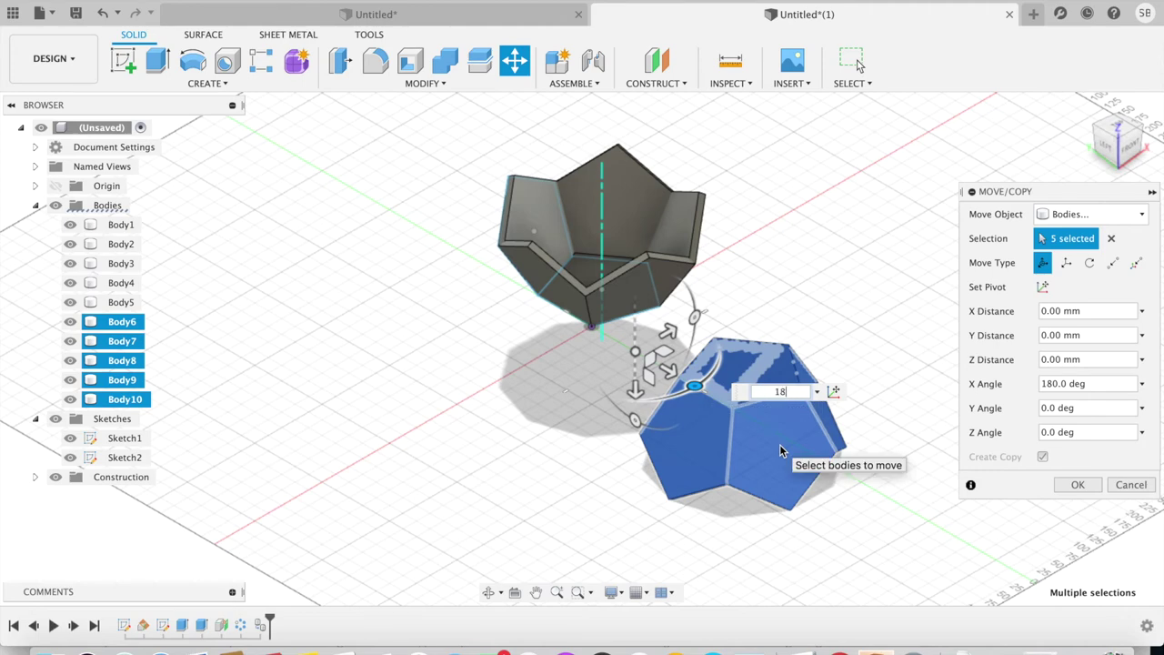
pyautogui.press('Return')
pyautogui.write('/')
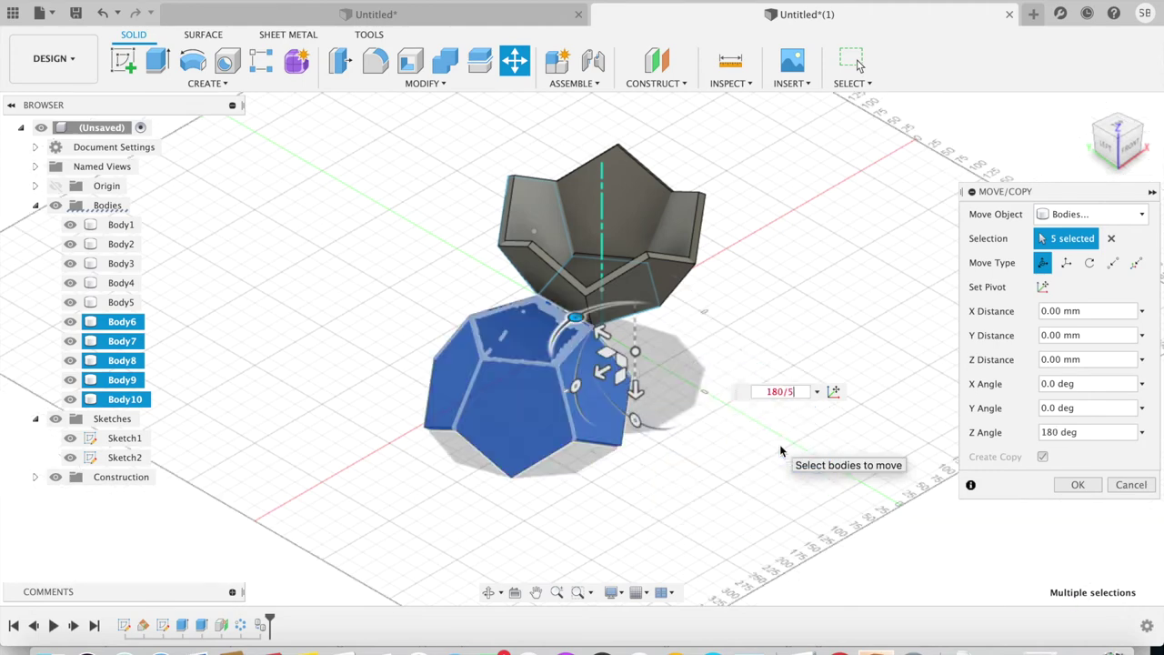
pyautogui.write('5')
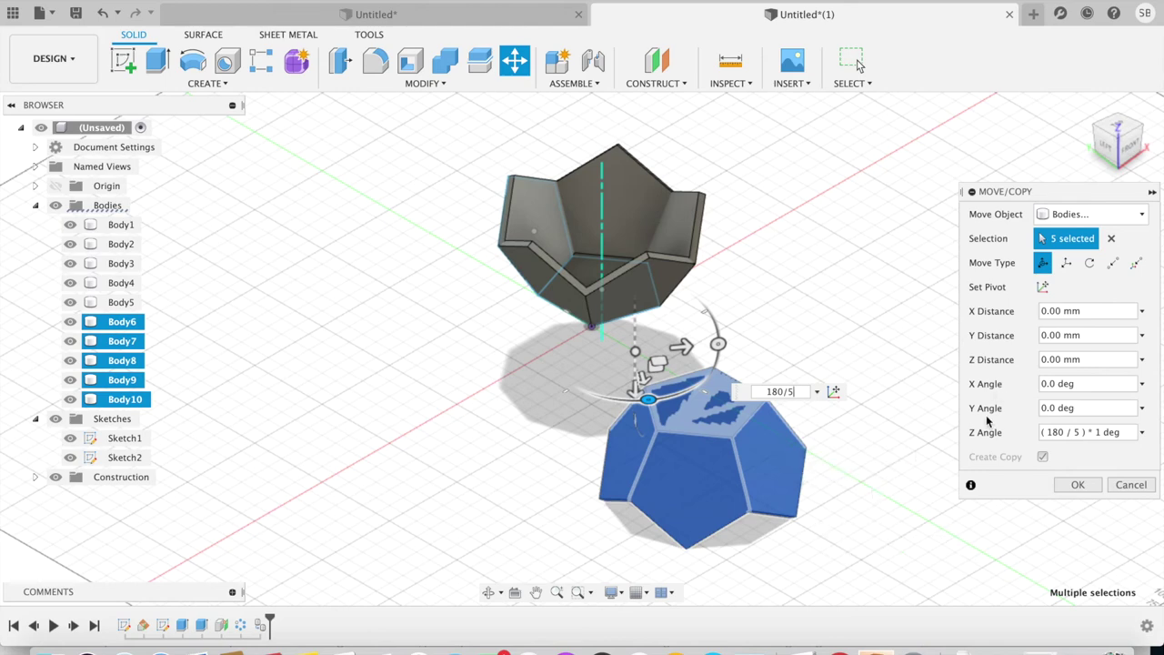
pyautogui.click(1112, 263)
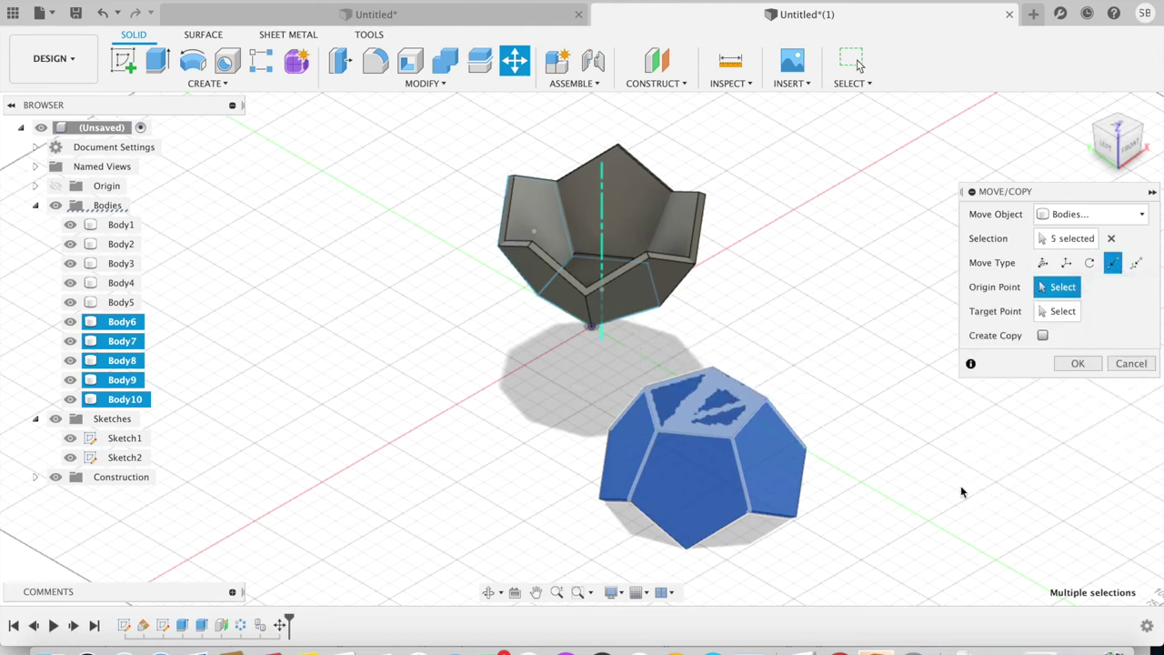
# - Move the five loose panels from their vertex onto the open half's top vertex
pyautogui.click(796, 514)
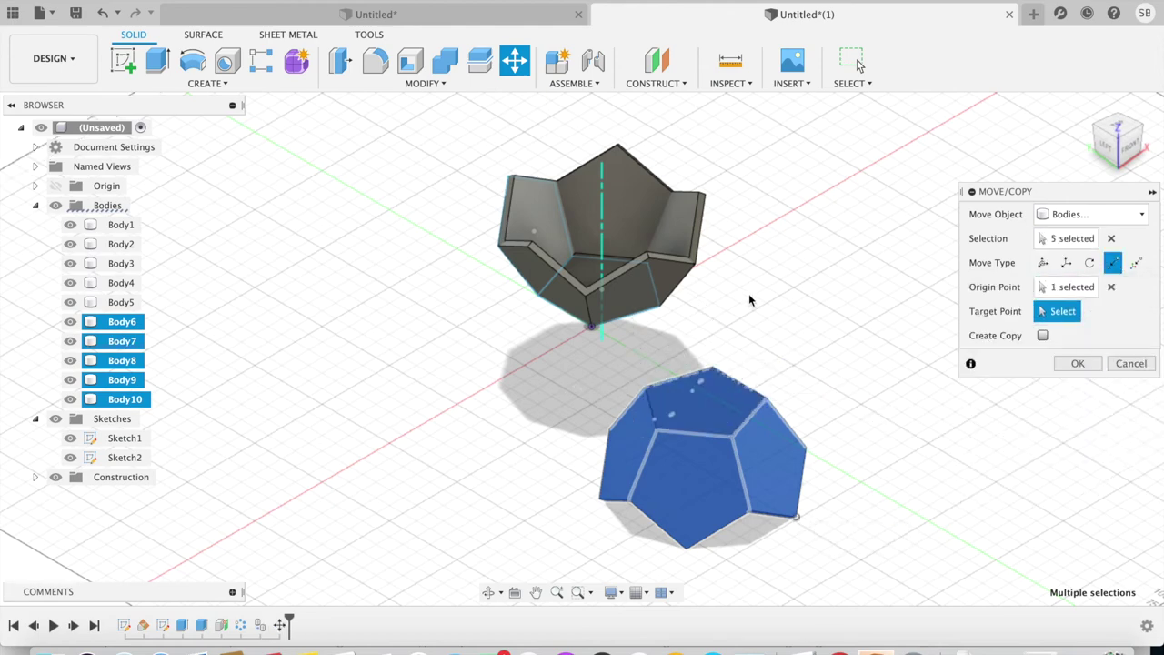
pyautogui.click(696, 264)
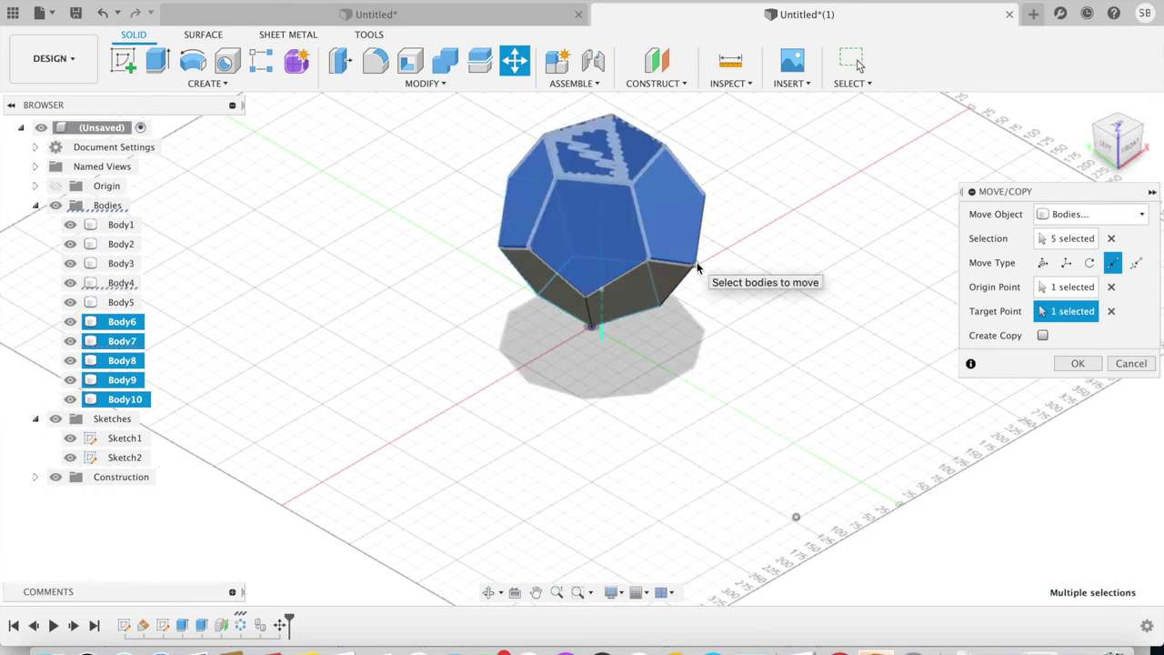
pyautogui.click(1074, 364)
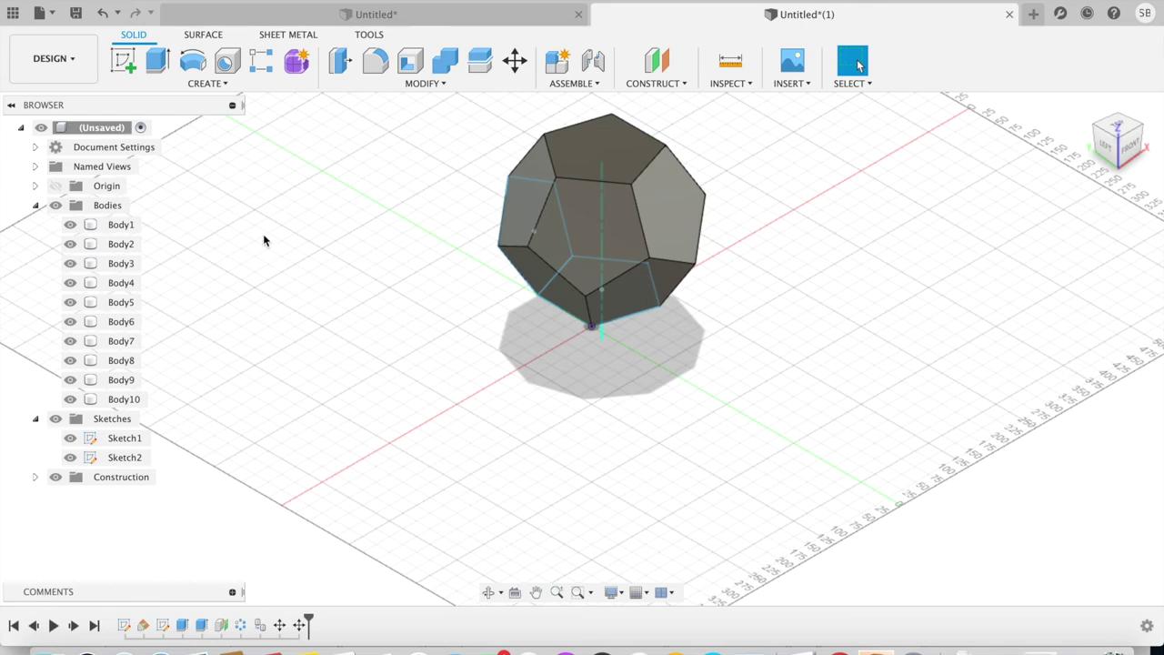
# - Begin Sketch3 on the vertical origin plane, viewed from the RIGHT side
pyautogui.click(135, 69)
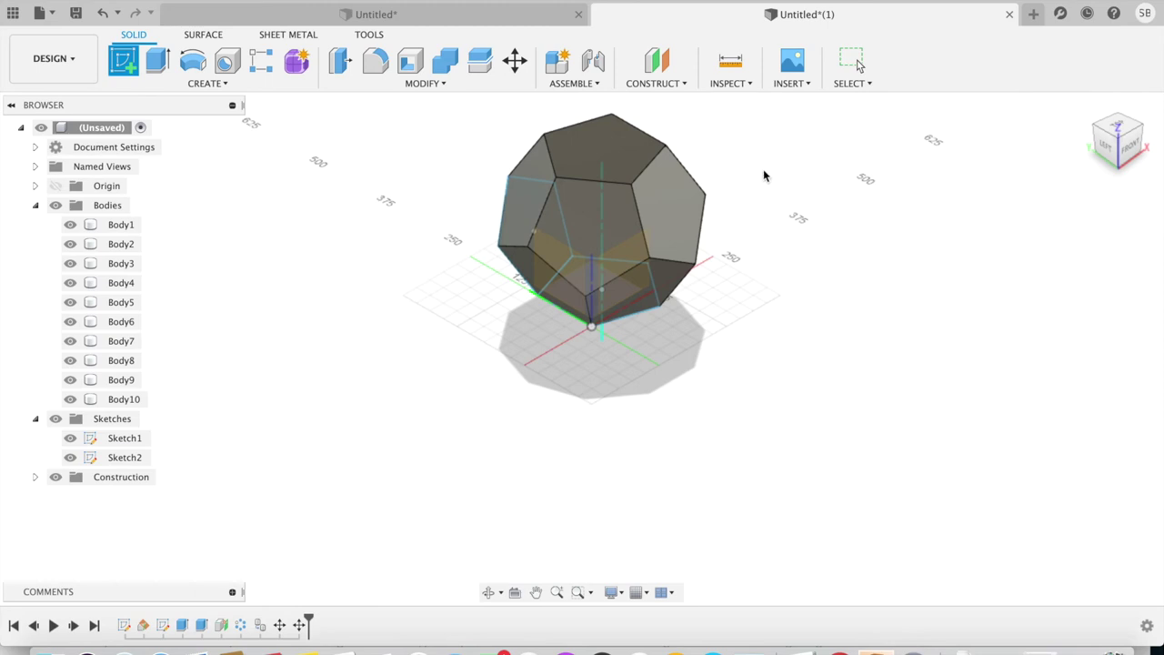
pyautogui.click(1128, 136)
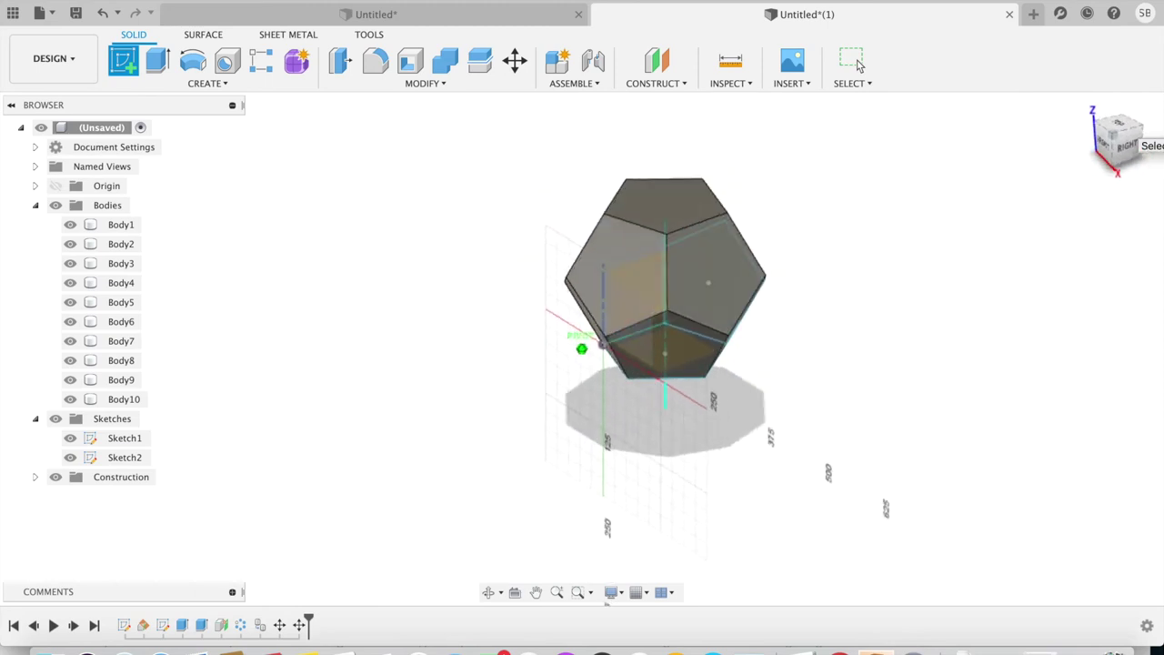
pyautogui.click(1116, 143)
pyautogui.click(525, 225)
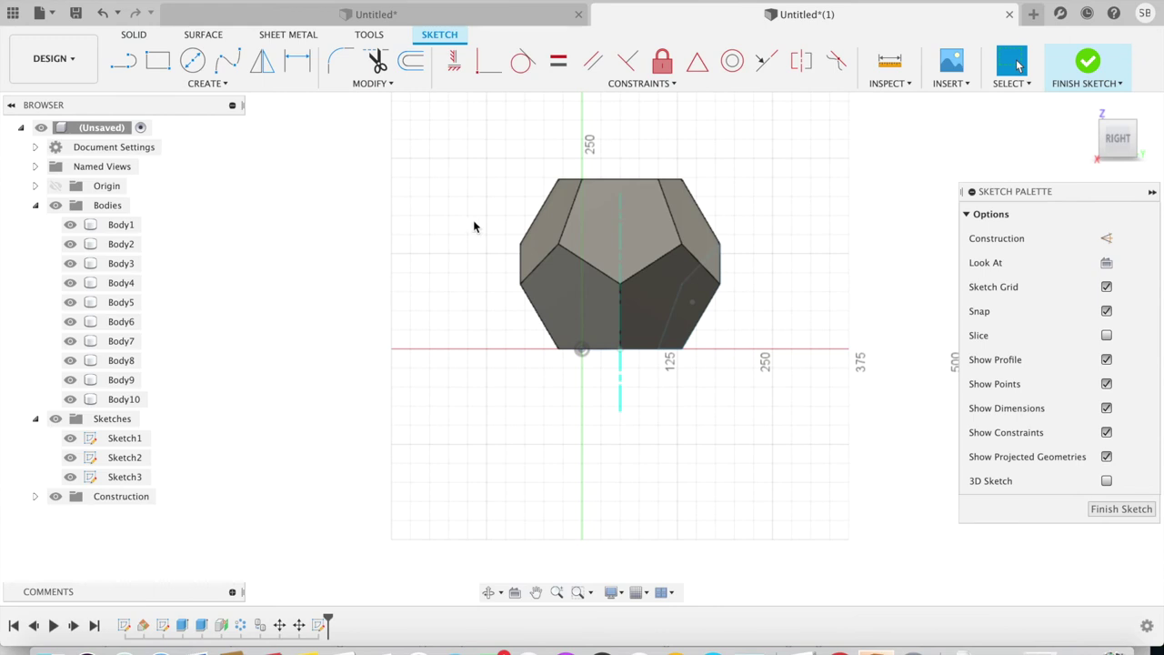
# - Project the upper-left and upper-right slanted top edges into the sketch
pyautogui.press('p')
pyautogui.click(568, 221)
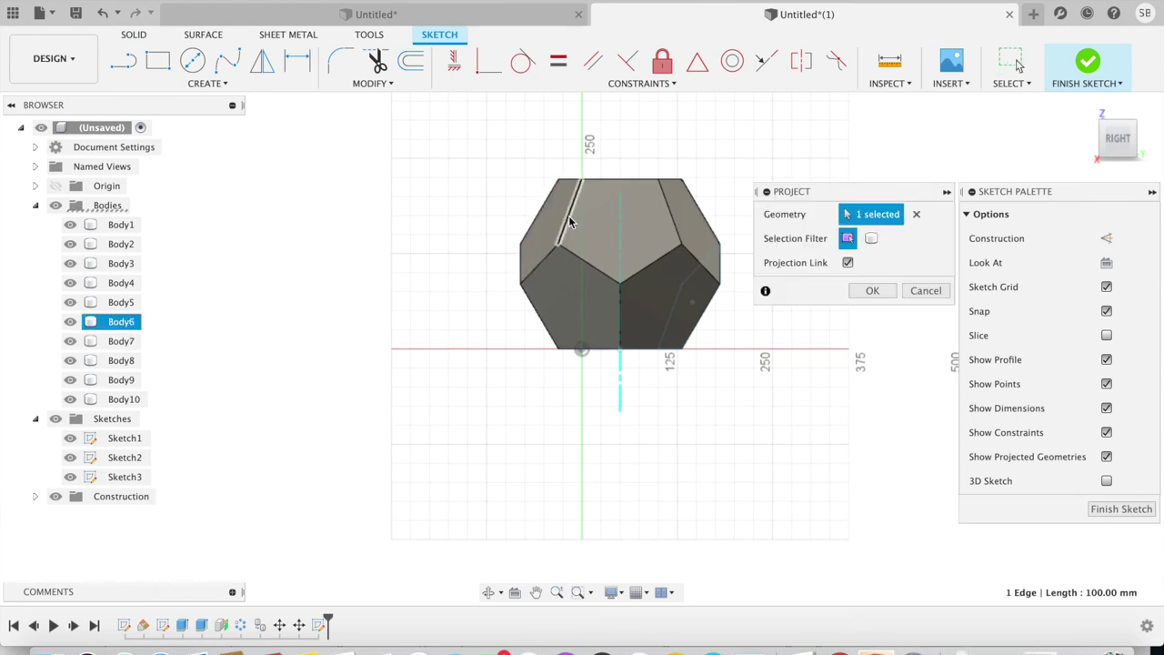
pyautogui.click(676, 231)
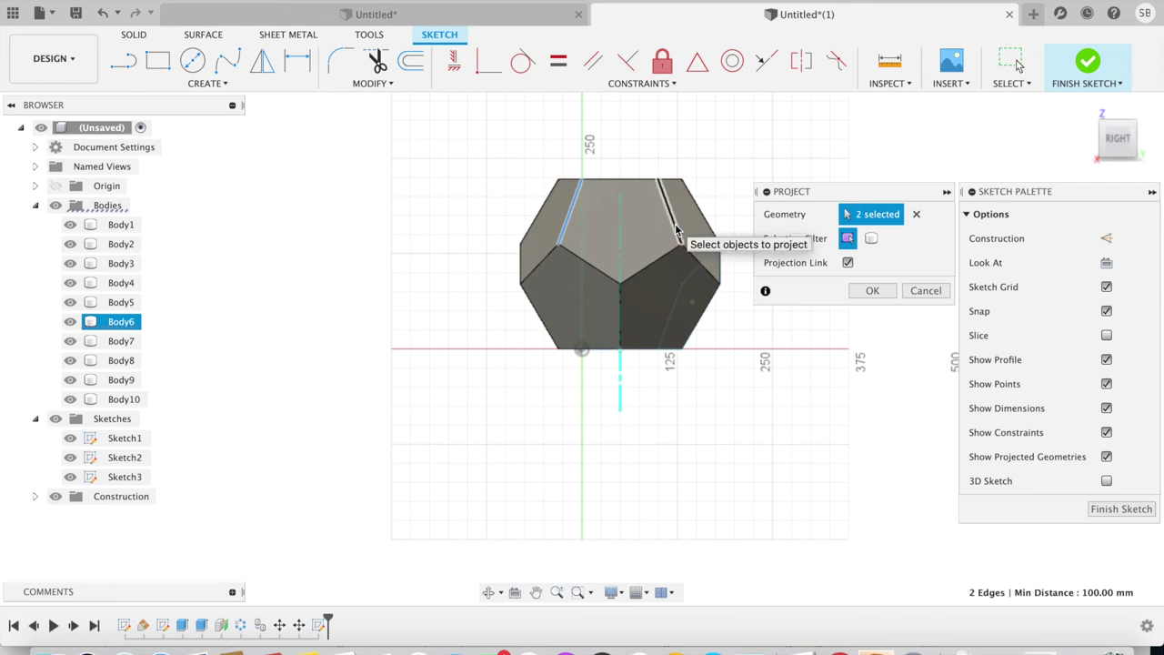
pyautogui.click(871, 290)
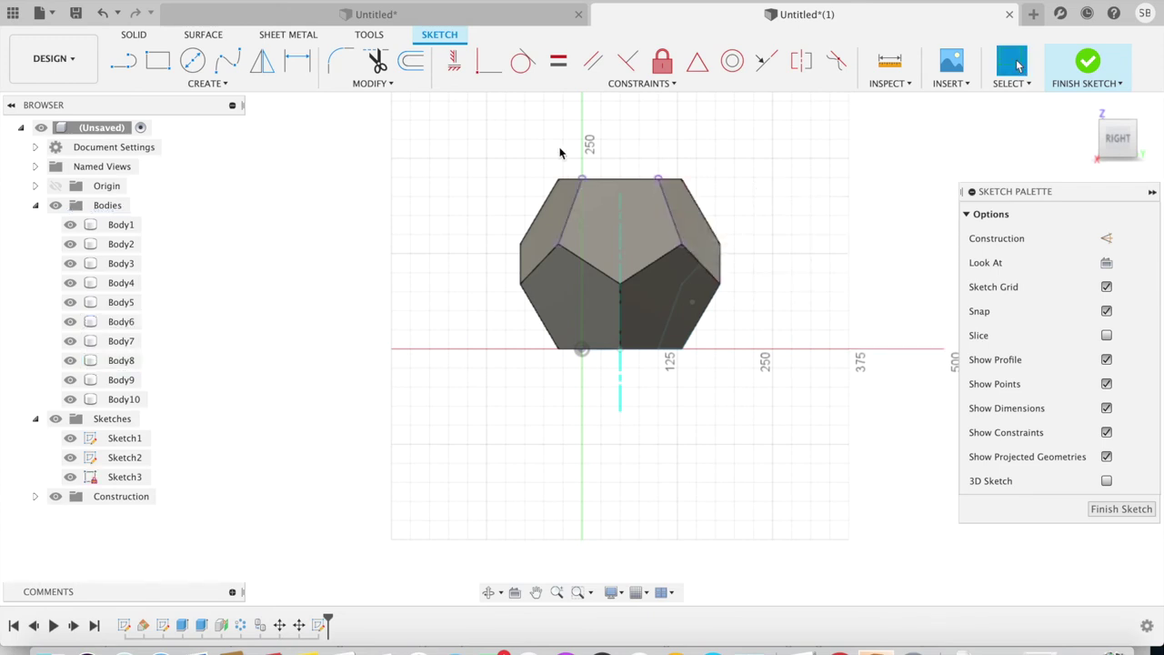
# - Draw two 2-point rectangles from the left projected vertex, one extending right, one left
pyautogui.click(157, 66)
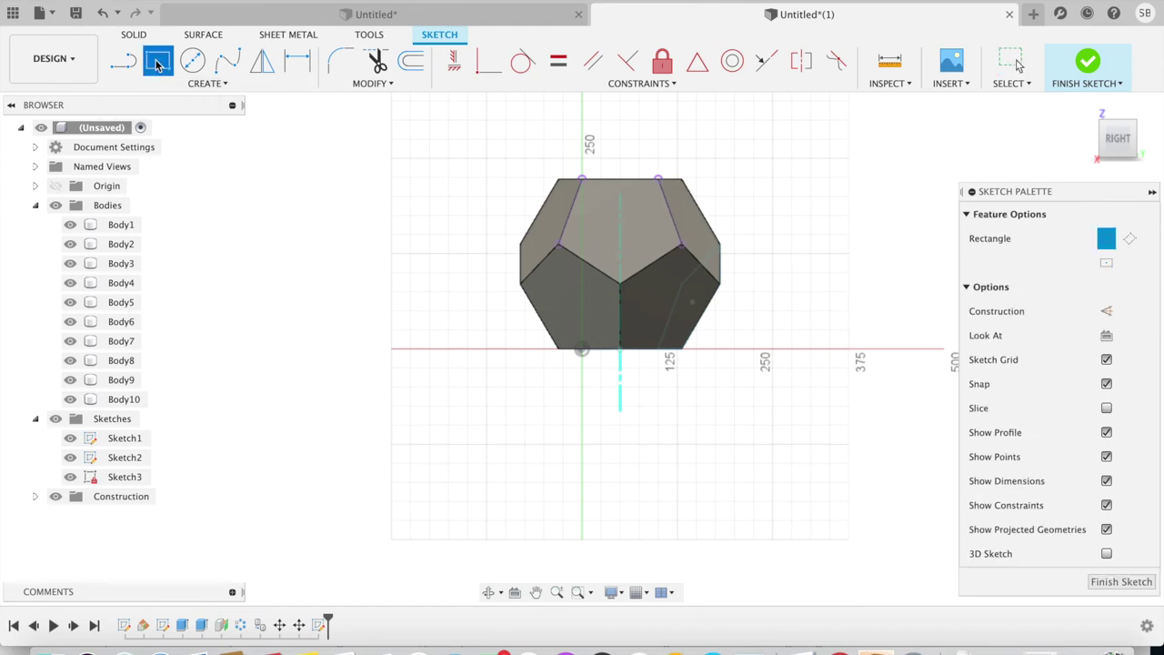
pyautogui.click(559, 244)
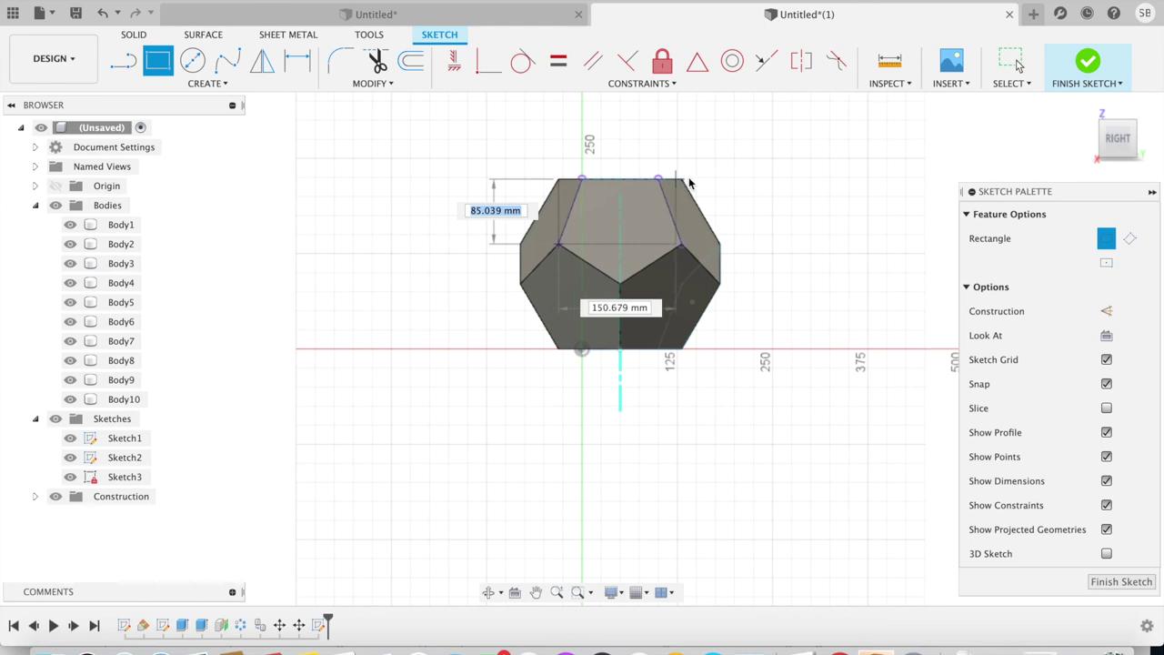
pyautogui.click(786, 179)
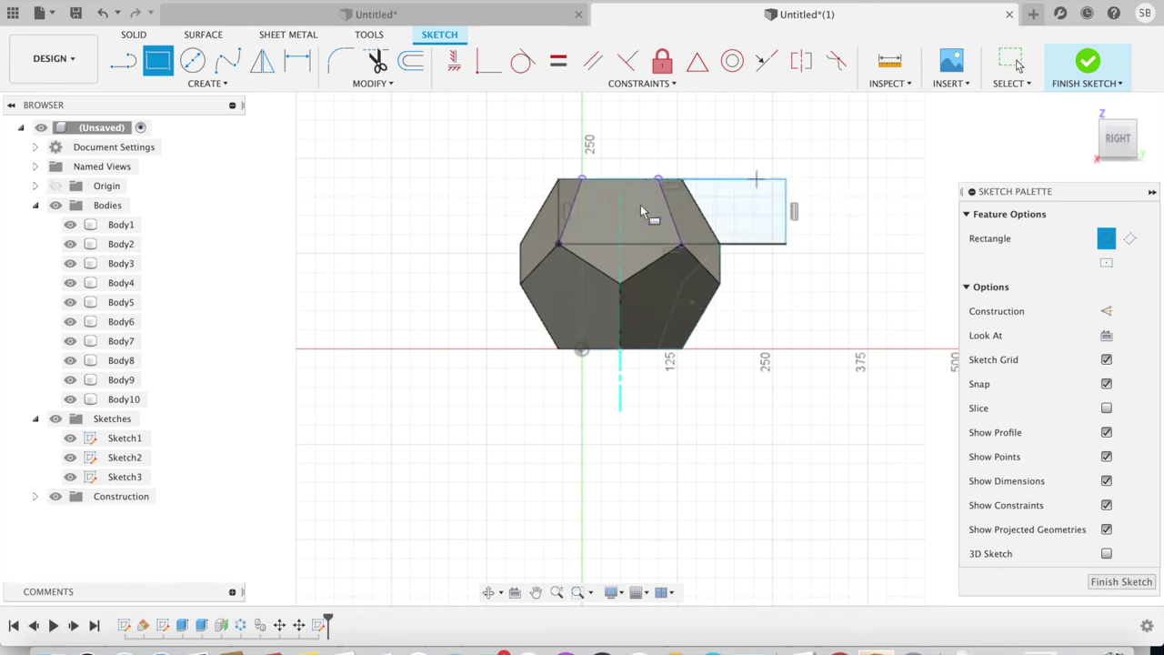
pyautogui.click(559, 244)
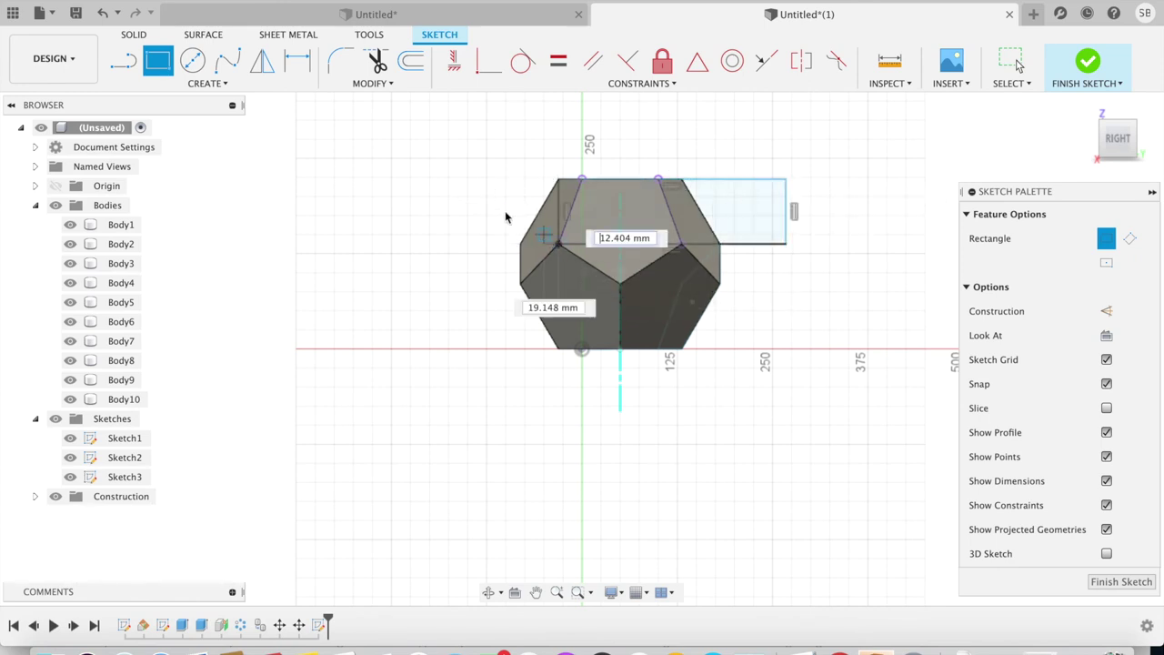
pyautogui.click(464, 179)
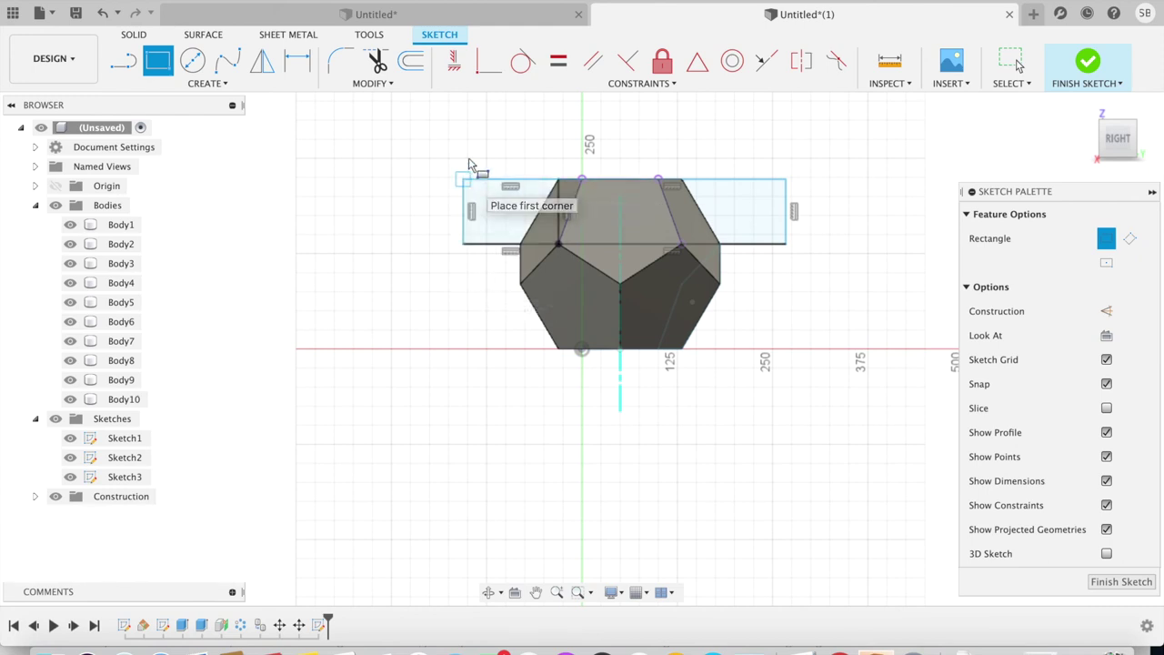
# - Trim the extra vertical line inside the band and finish the sketch
pyautogui.click(378, 60)
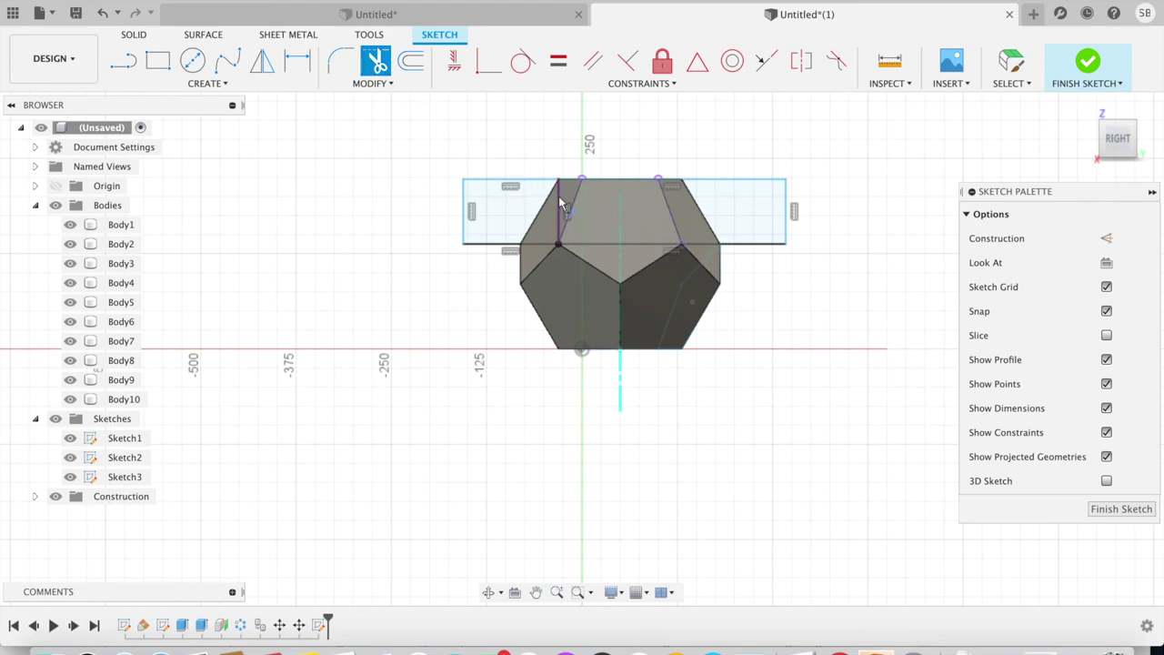
pyautogui.click(562, 205)
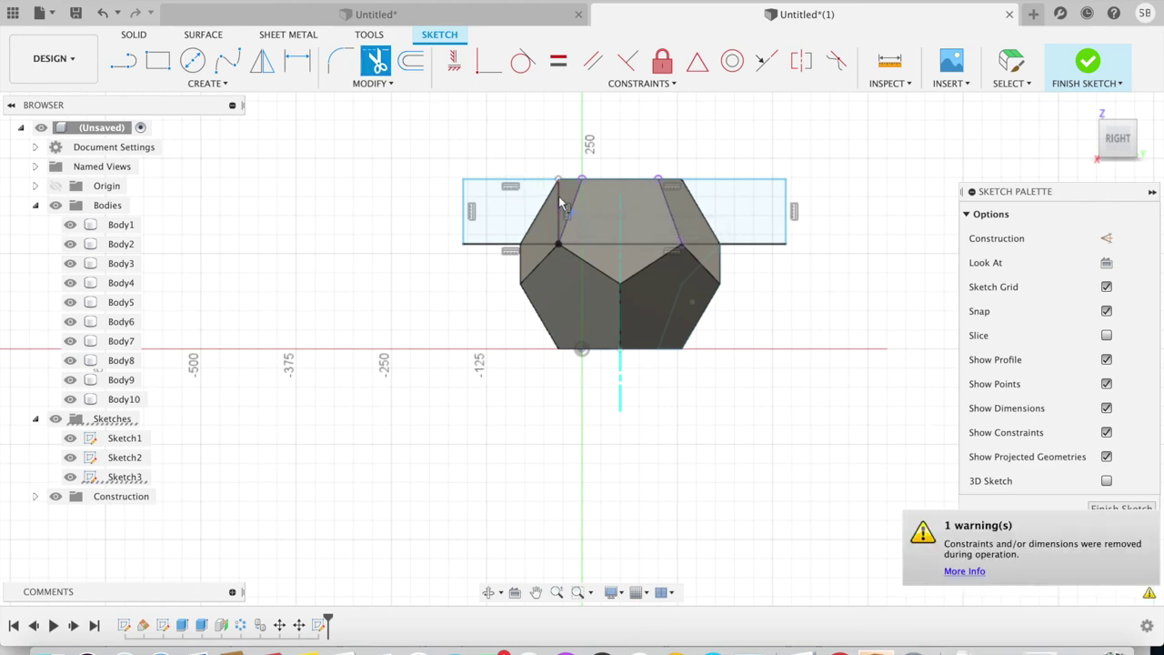
pyautogui.click(1094, 62)
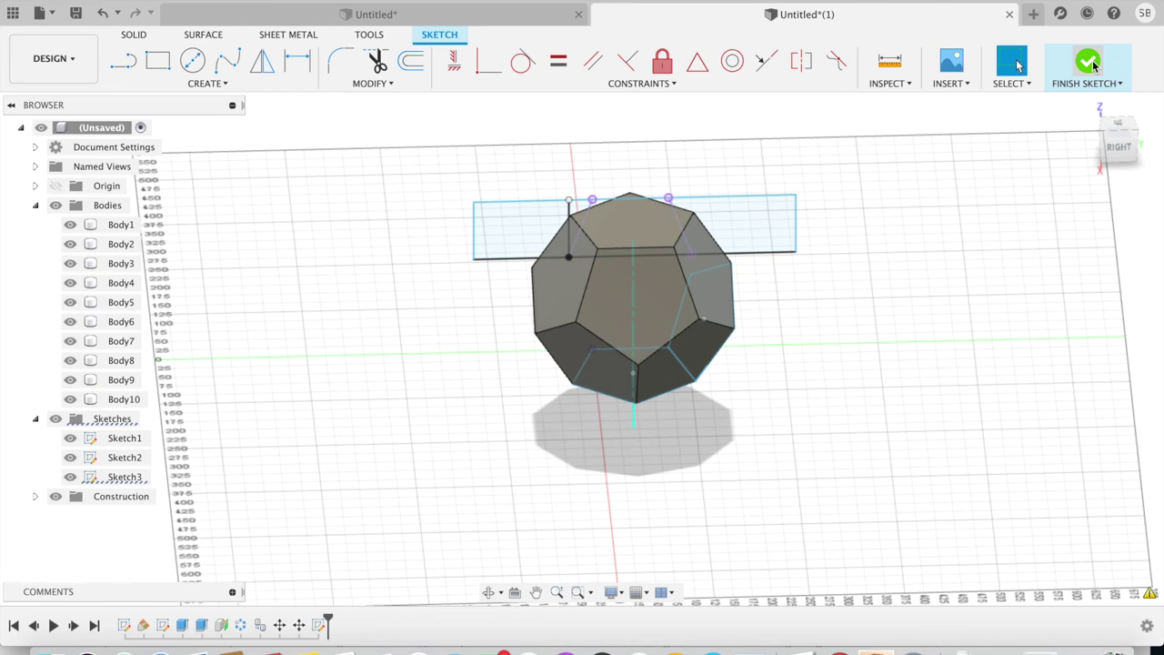
# - Extrude the four band profiles of Sketch3
pyautogui.click(1094, 62)
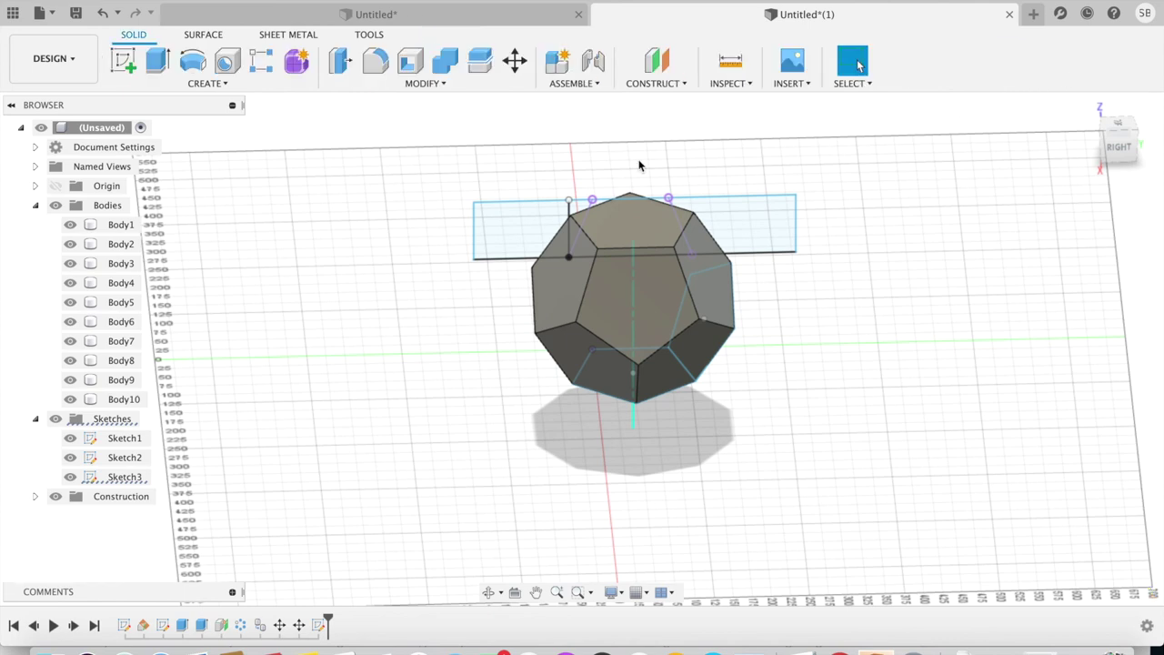
pyautogui.click(157, 61)
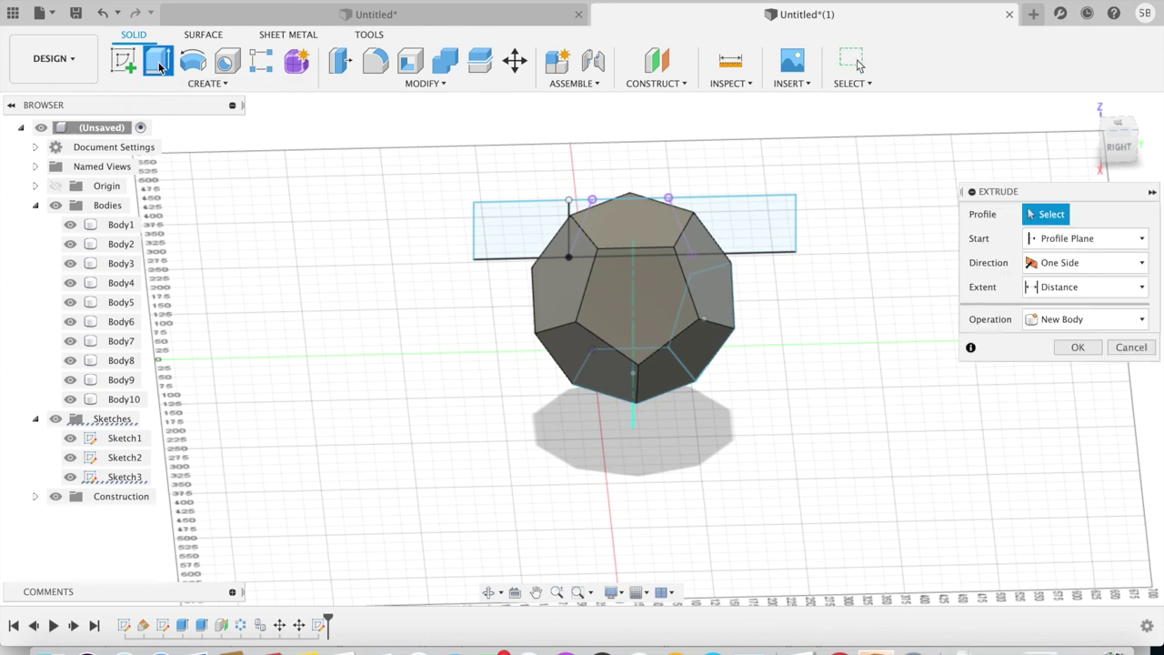
pyautogui.click(493, 218)
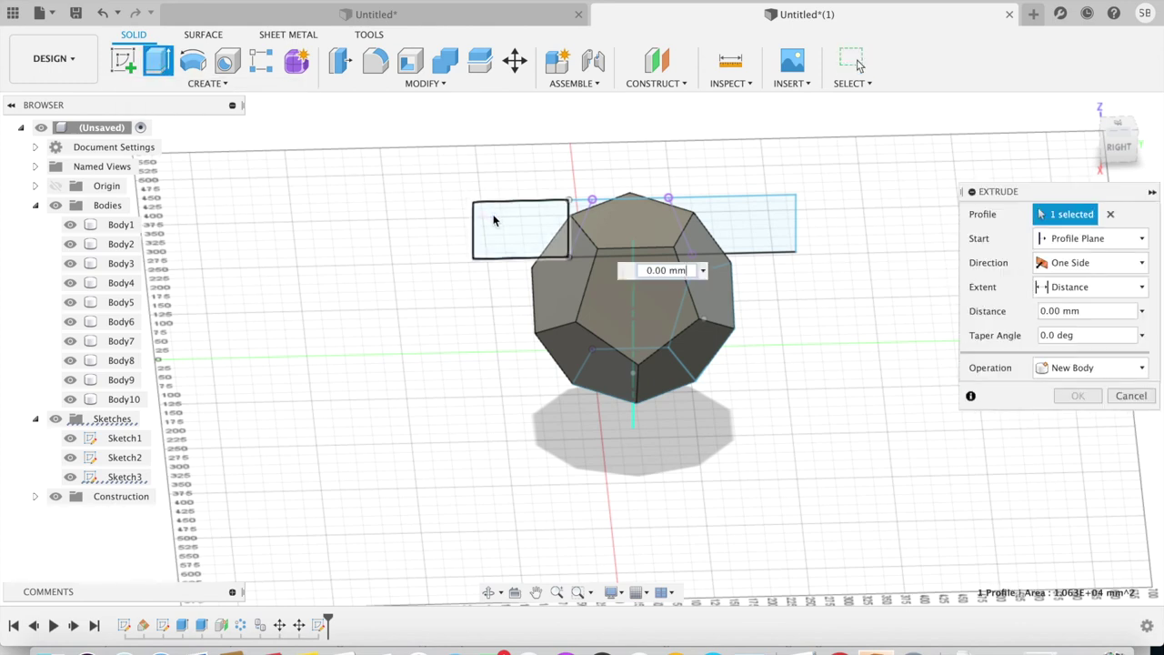
pyautogui.click(600, 208)
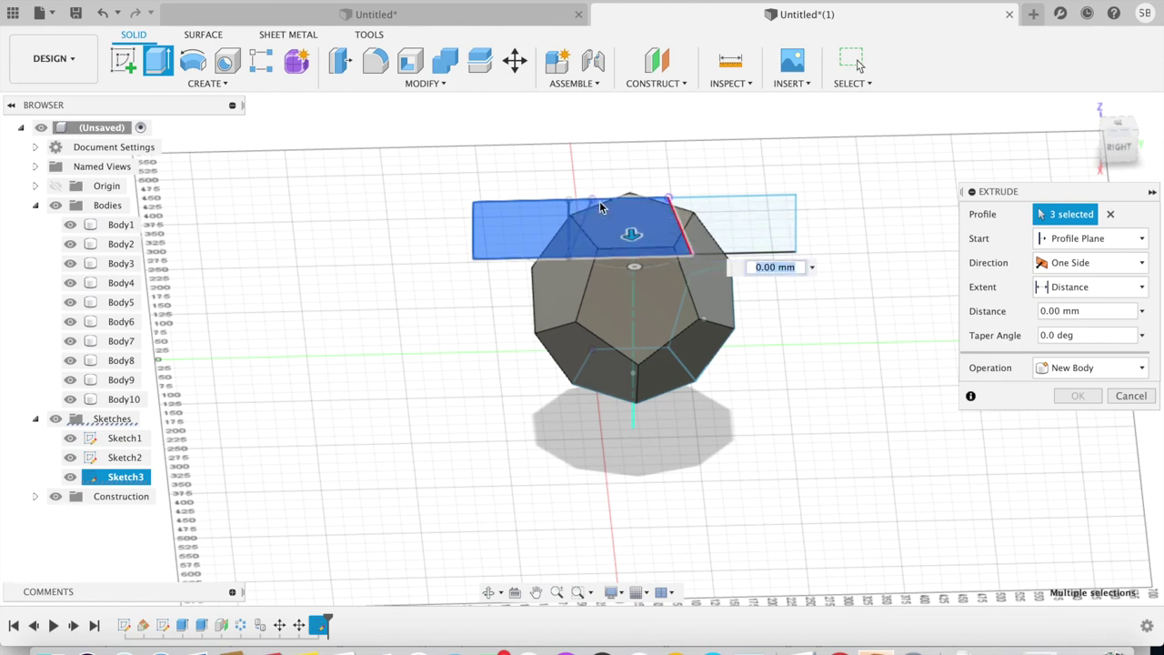
pyautogui.click(780, 224)
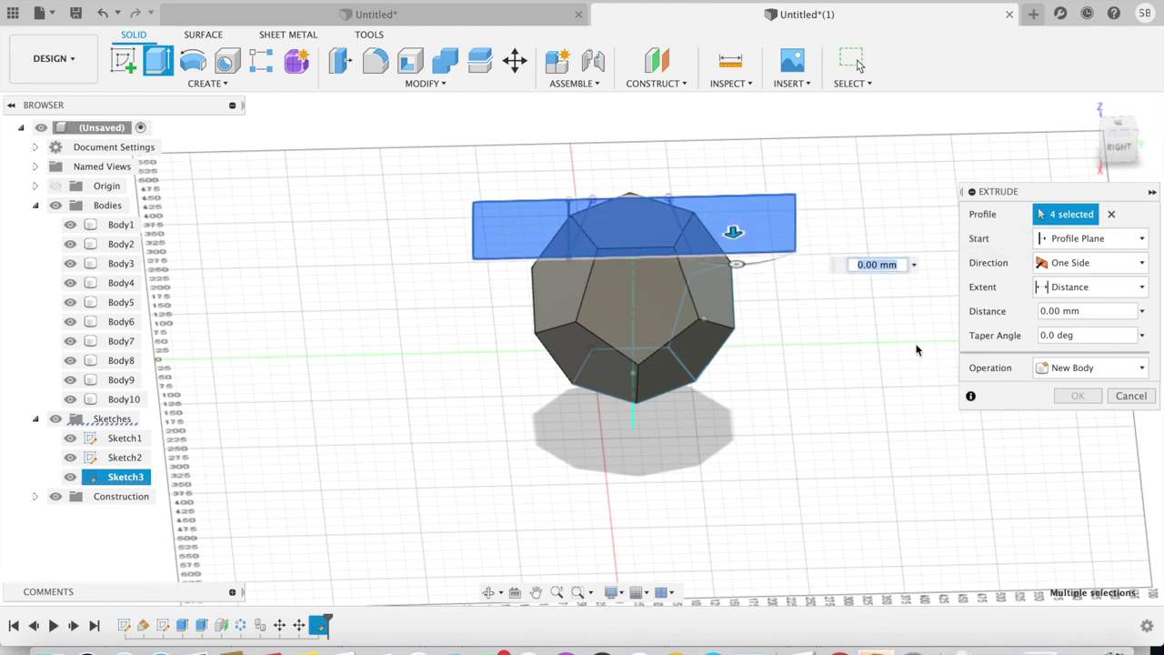
# - Make it a 250 mm symmetric cut, removing the dodecahedron's top
pyautogui.write('250')
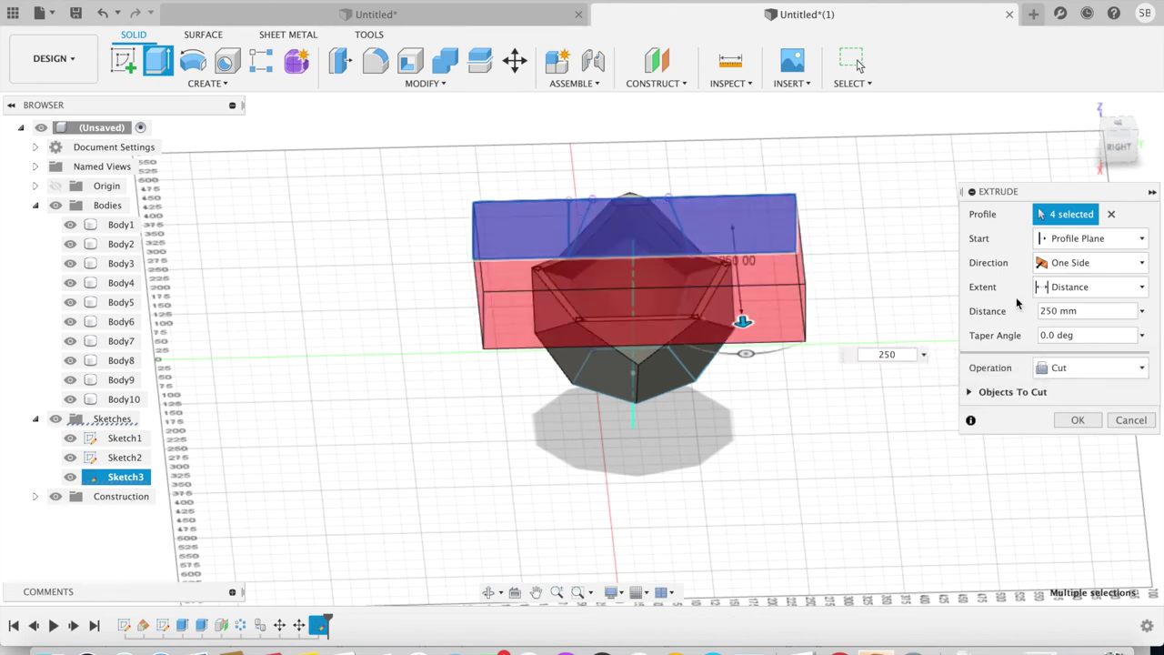
pyautogui.click(1080, 263)
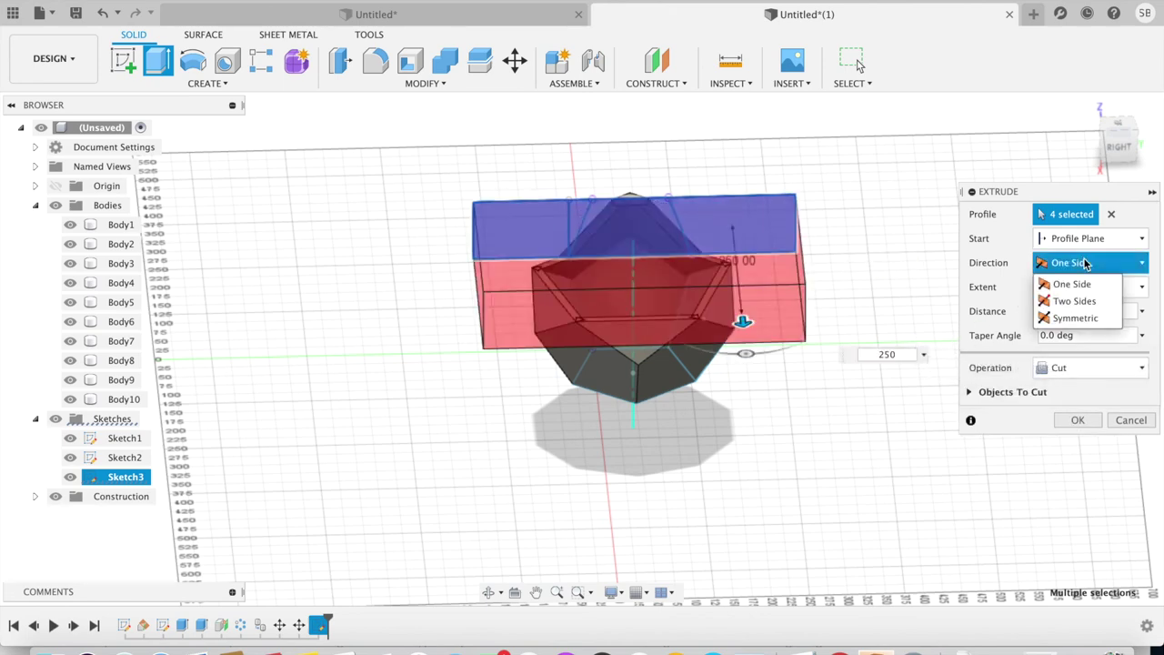
pyautogui.click(1089, 318)
pyautogui.click(1067, 444)
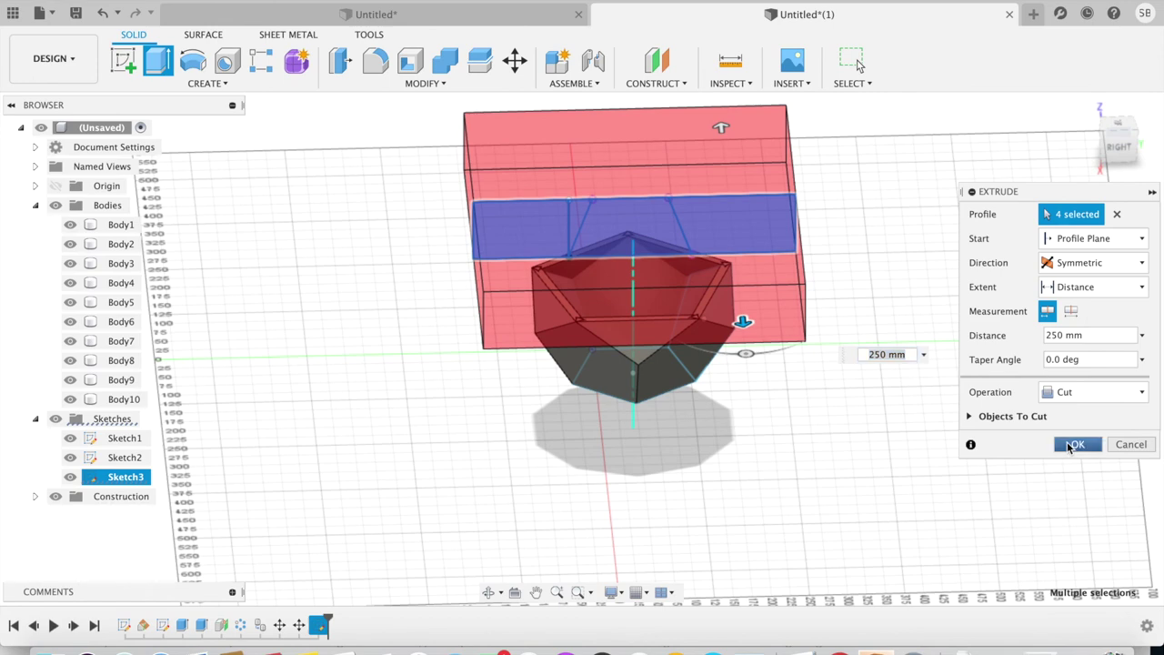
pyautogui.moveTo(1120, 144)
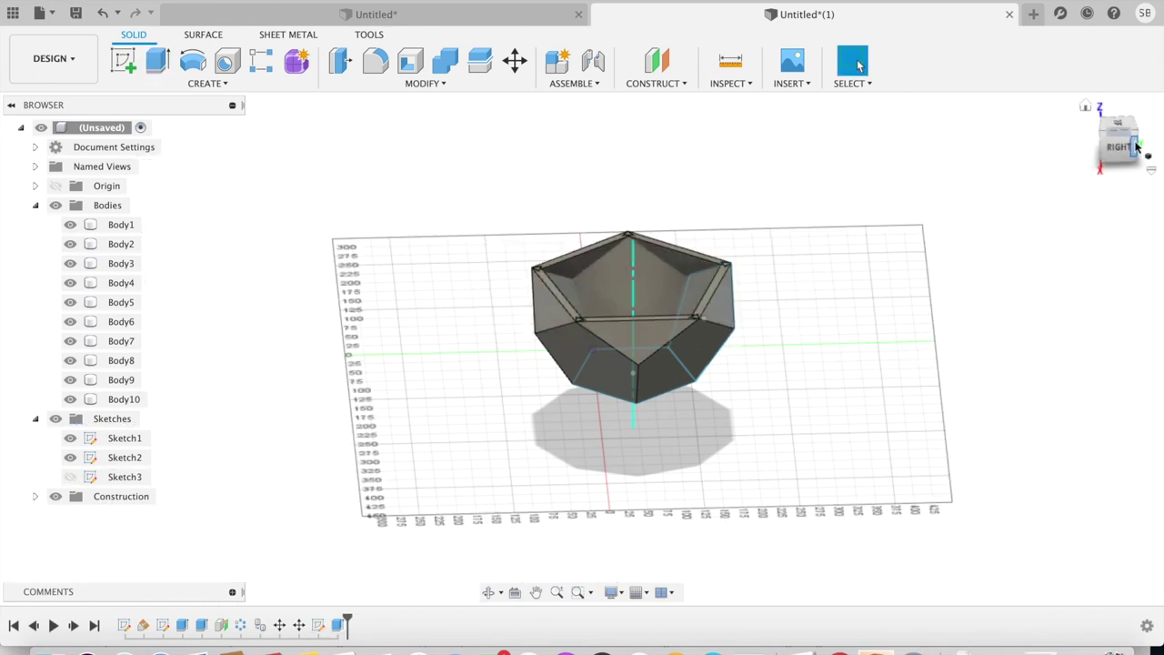
pyautogui.click(1137, 135)
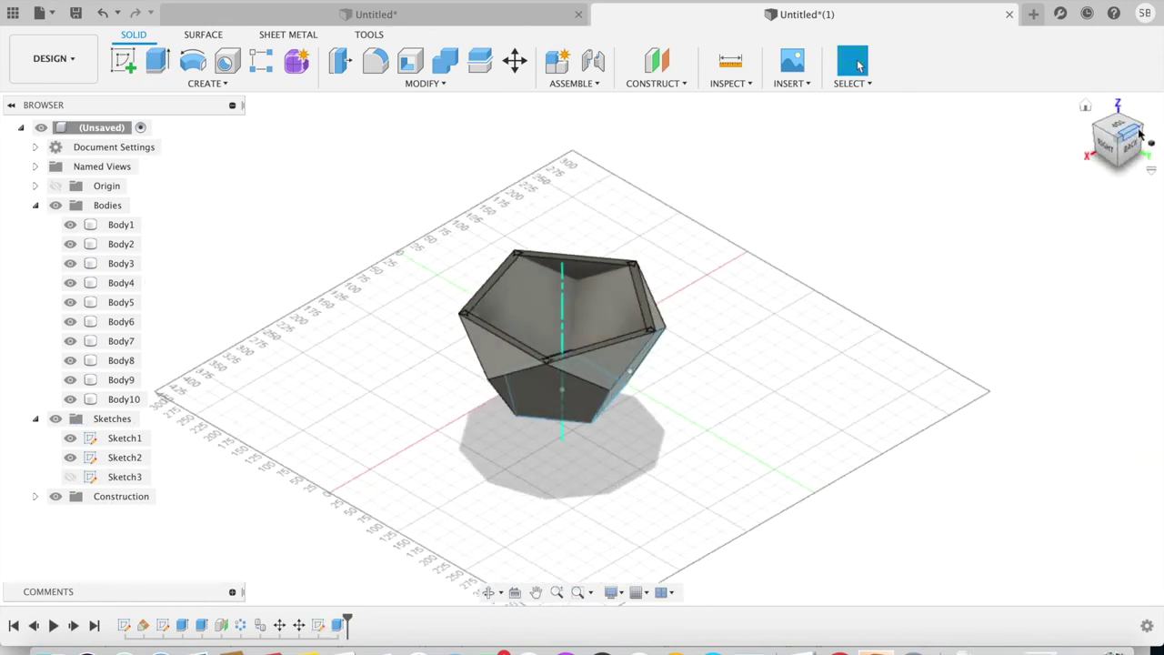
pyautogui.click(1144, 130)
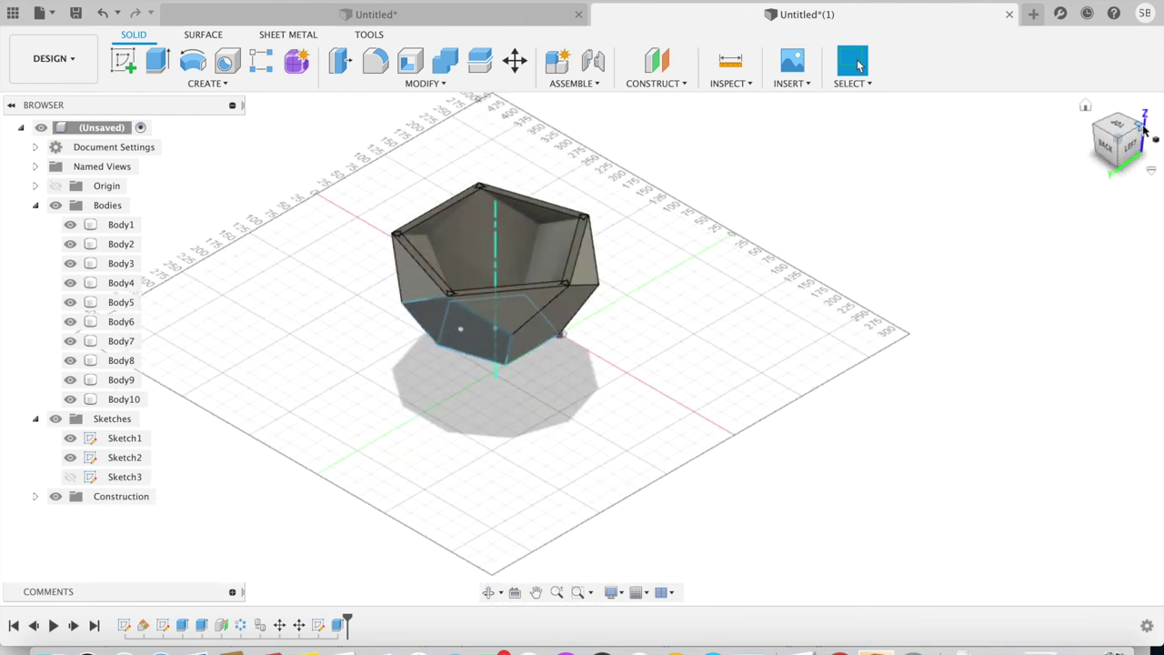
pyautogui.click(1143, 130)
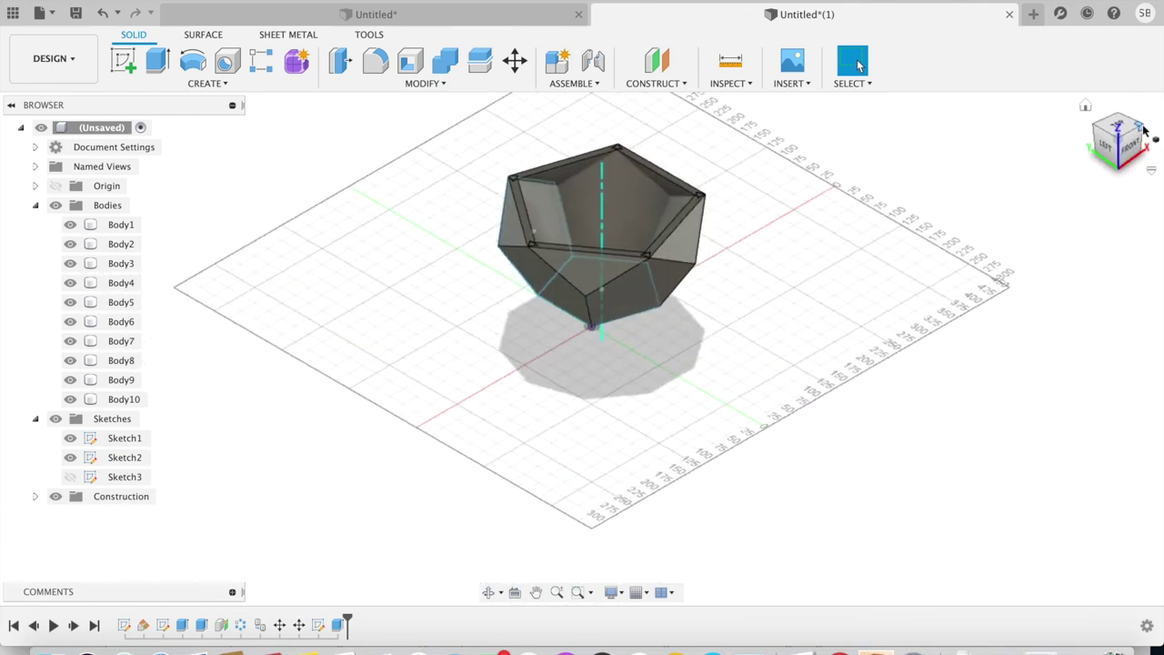